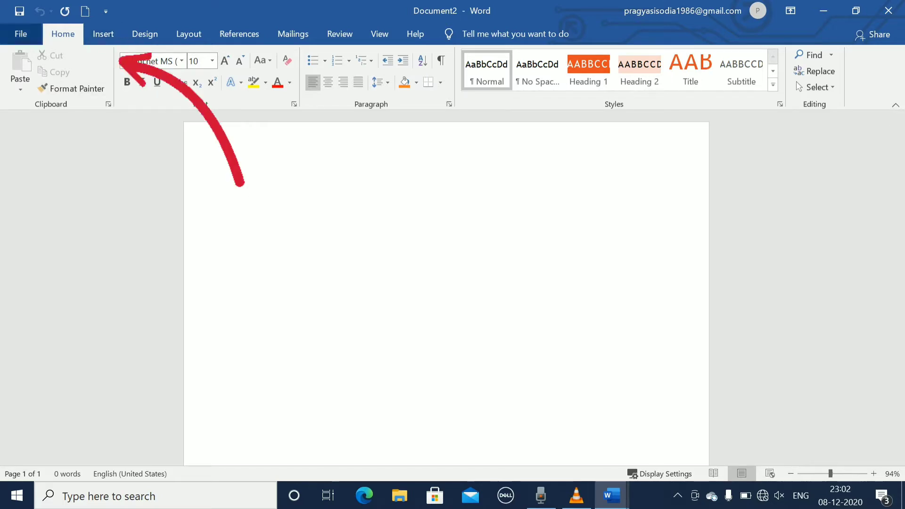
Insert a table with five columns and four rows into the blank document.
left_click(103, 33)
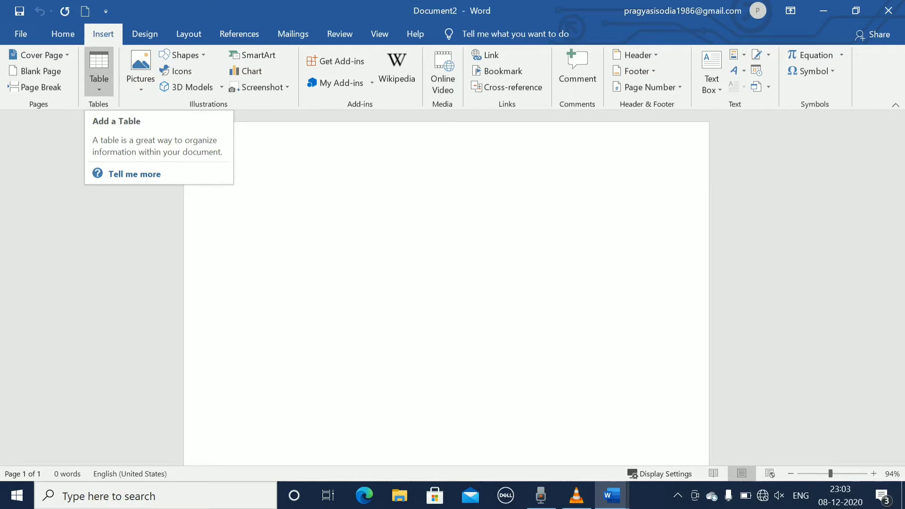
left_click(99, 71)
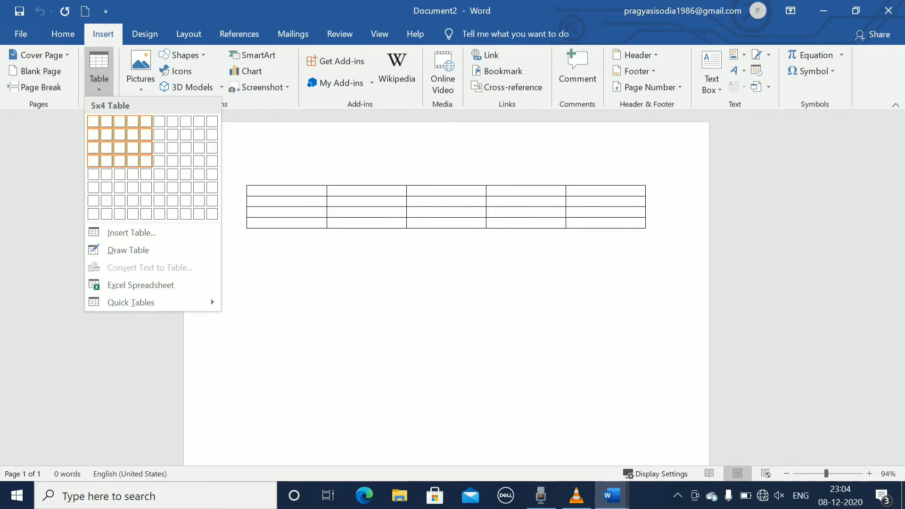
left_click(146, 160)
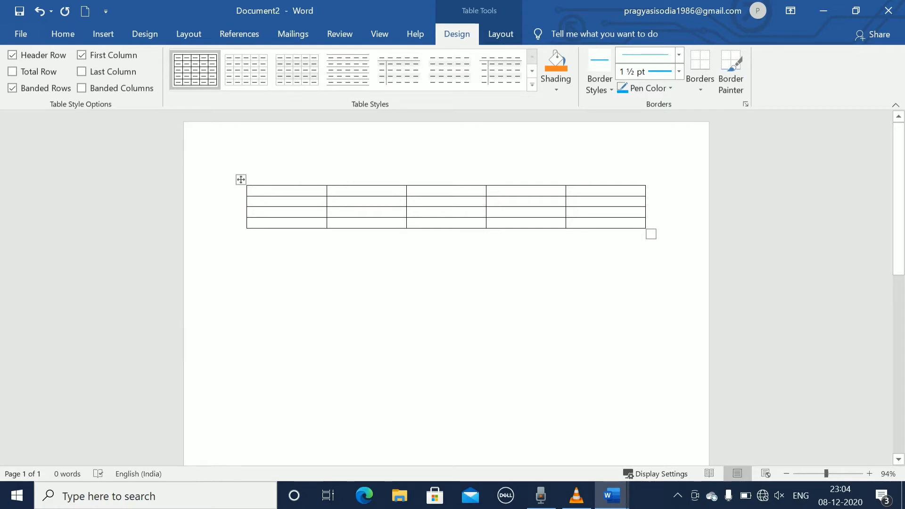
Fill the first three header cells of the table with "S. NO", "S-Name" and "Result".
type("S")
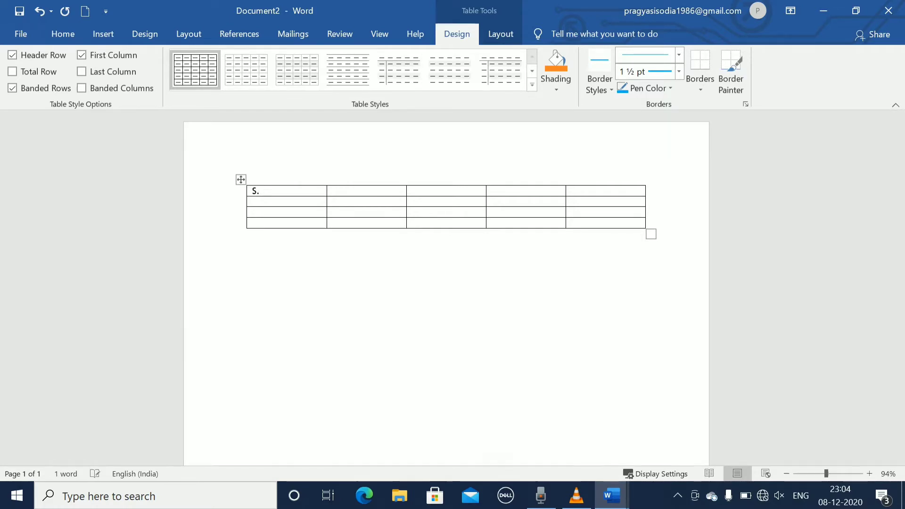
type(". NO")
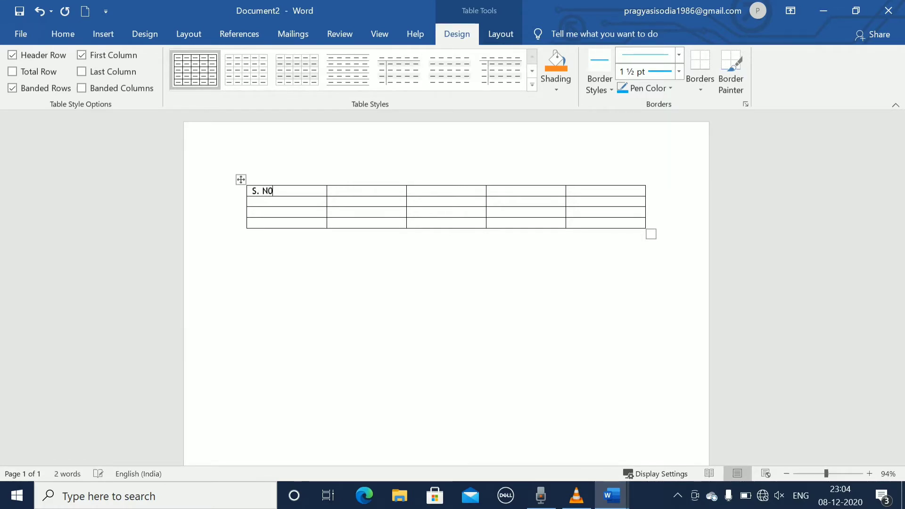
left_click(332, 191)
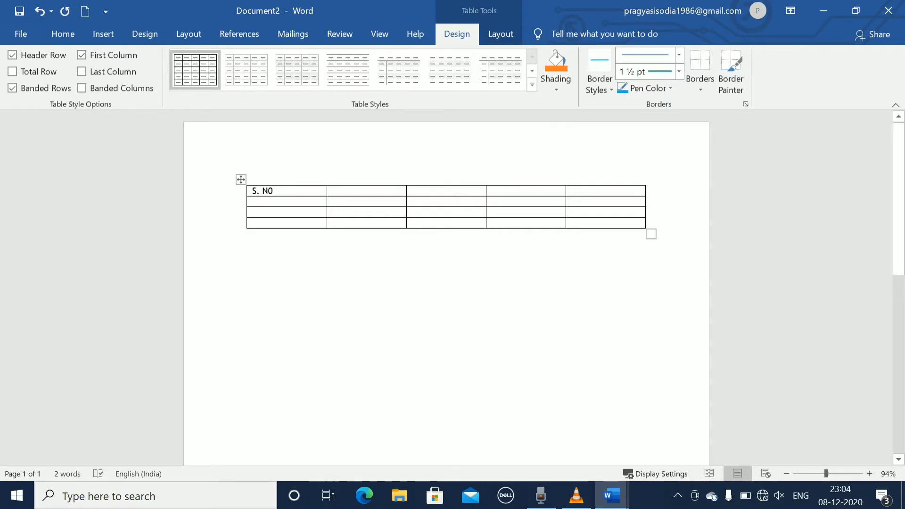
type("S")
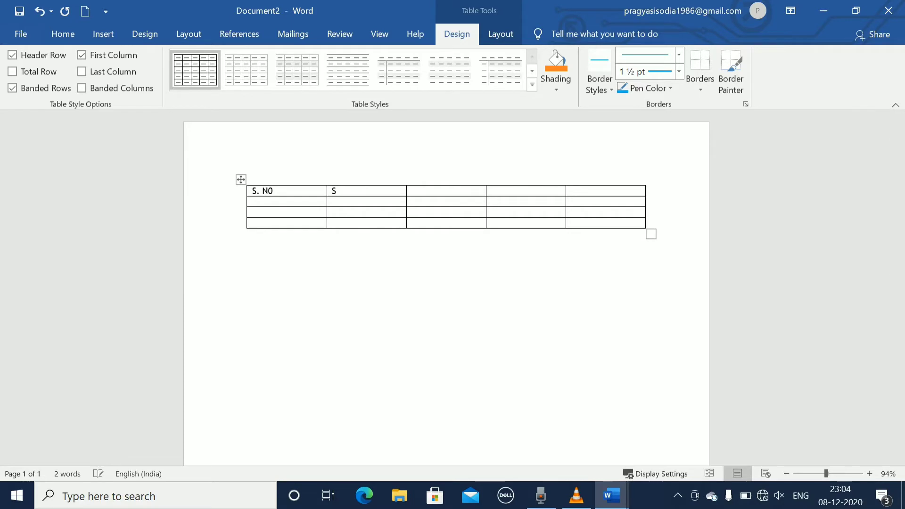
type("-Name")
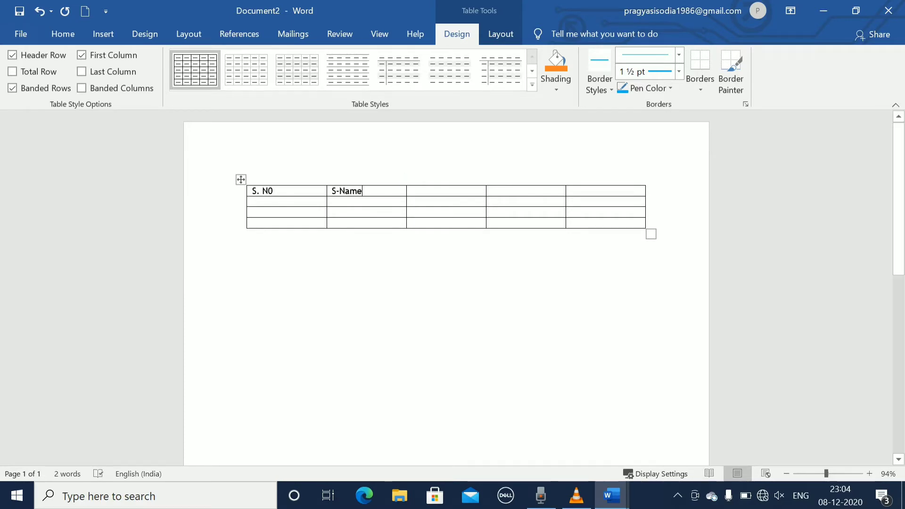
left_click(412, 191)
type("Resu")
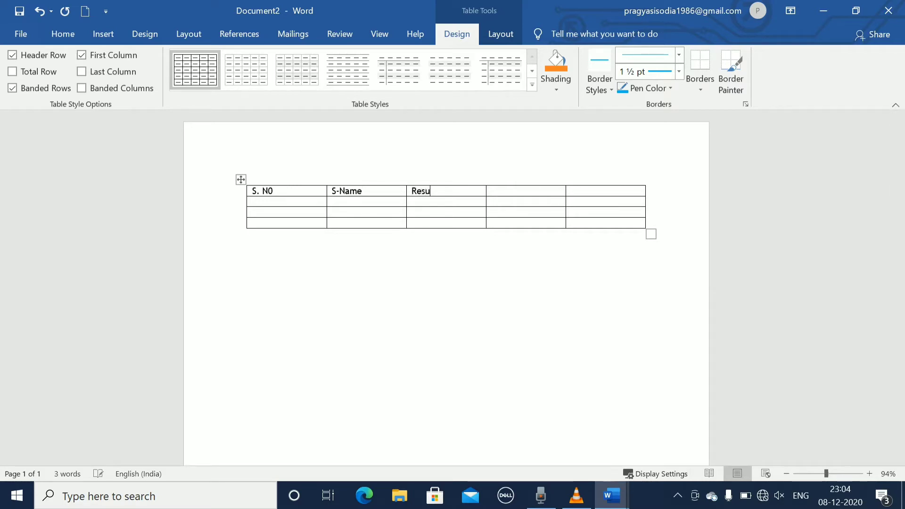
type("lt")
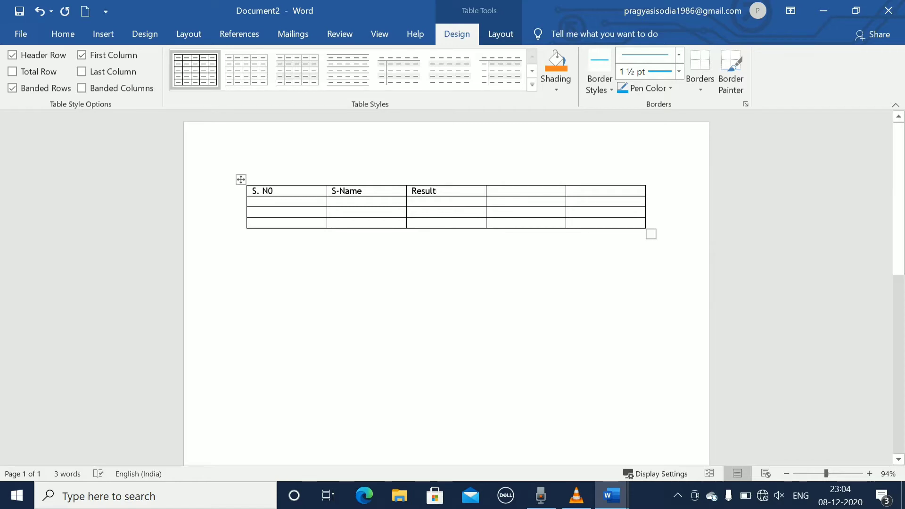
Number the three rows below the header 1, 2 and 3 in the serial number column.
type("1")
type("2")
type("3")
Enter the three students' first names in the S-Name column beside their serial numbers.
left_click(332, 202)
type("Ra")
type("S")
type("ee")
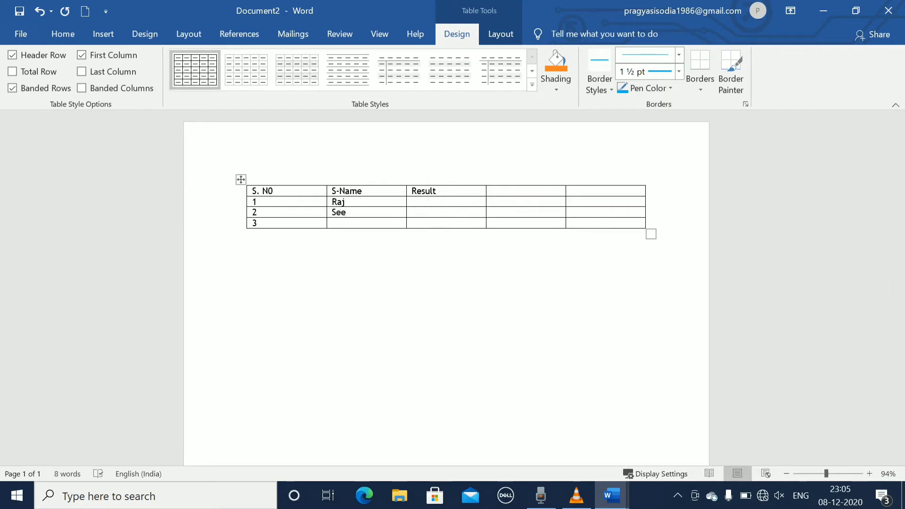
type("ma")
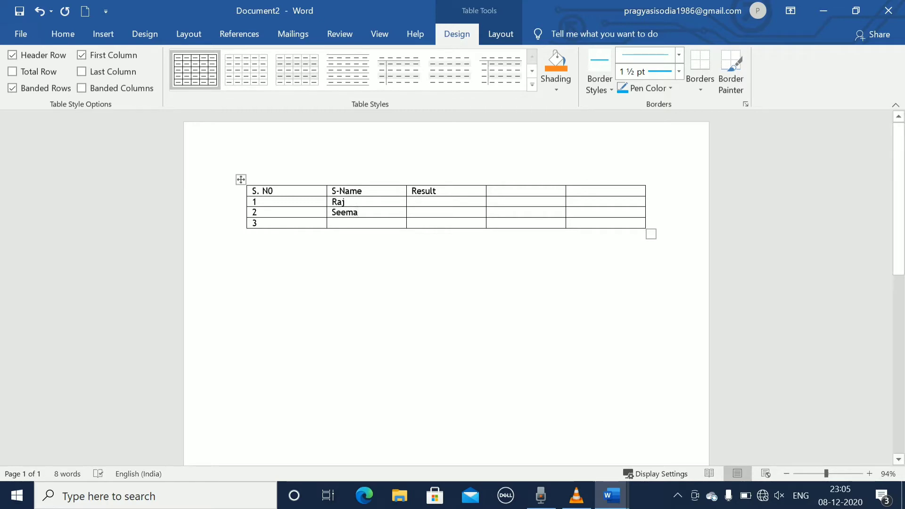
left_click(332, 223)
type("S")
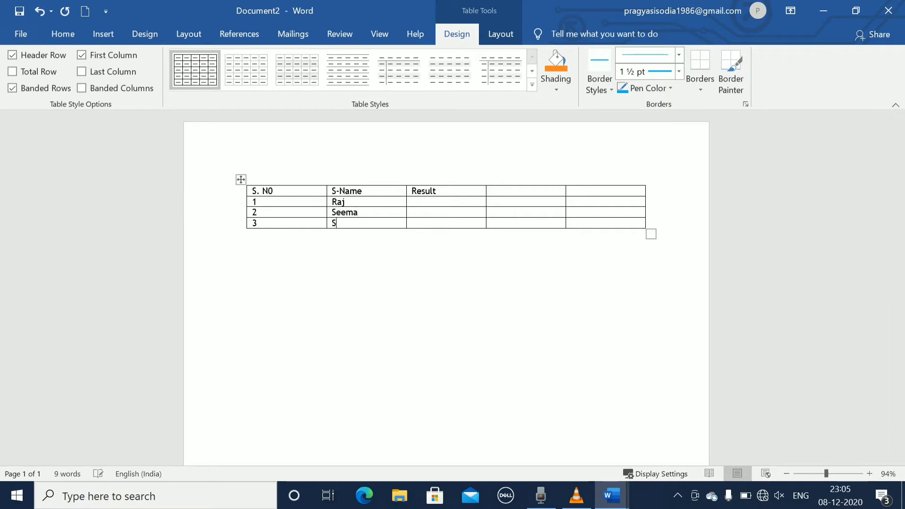
type("ohan")
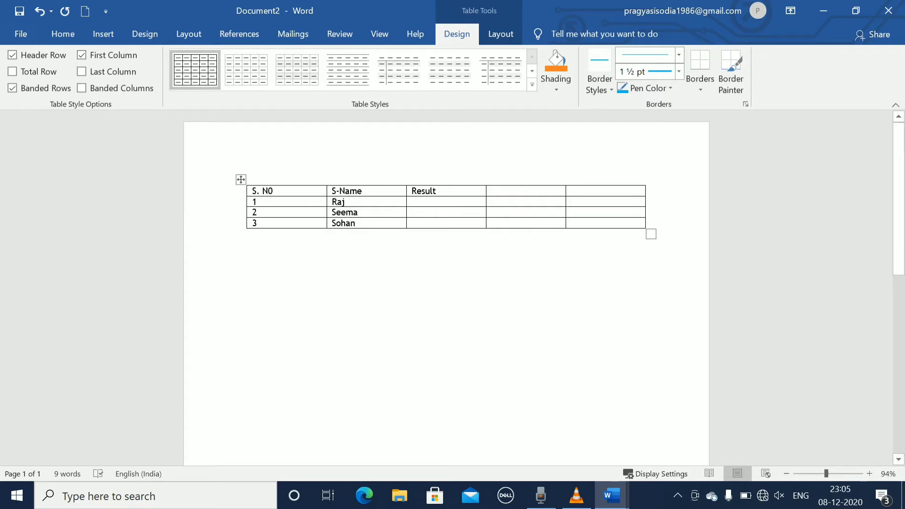
Enter Pass, Fail and Pass in the Result column and add an empty row at the end of the table.
left_click(412, 202)
type("Pass")
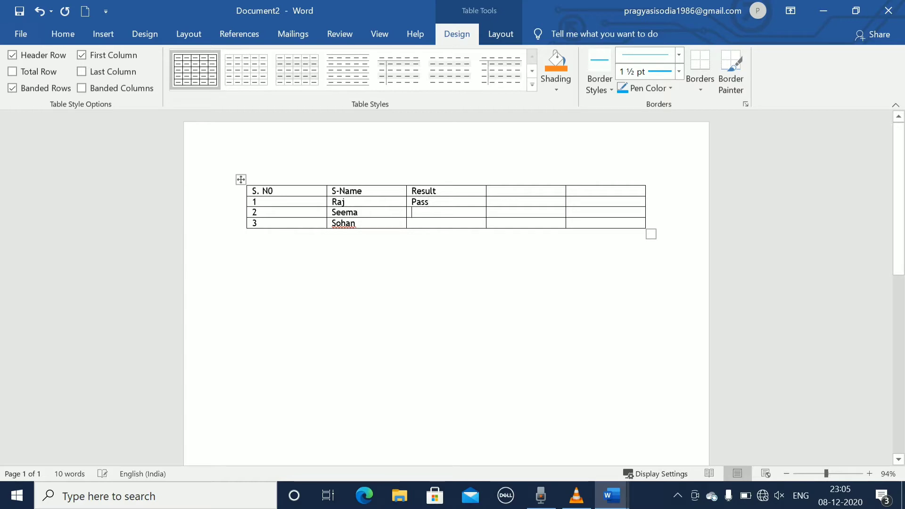
type("Fail")
left_click(412, 224)
type("Pass")
left_click(648, 223)
key("Return")
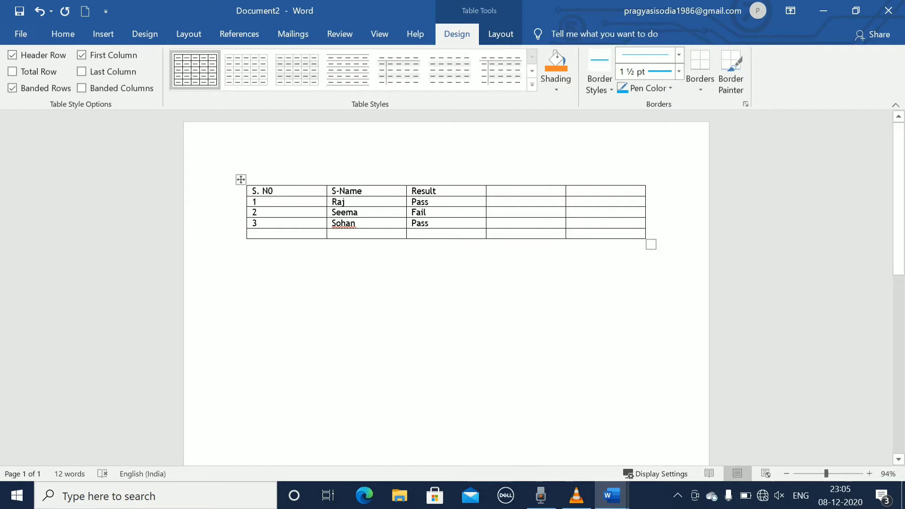
Insert a second table below the first one, specifying 4 columns, 3 rows and automatic fixed column width.
left_click(247, 255)
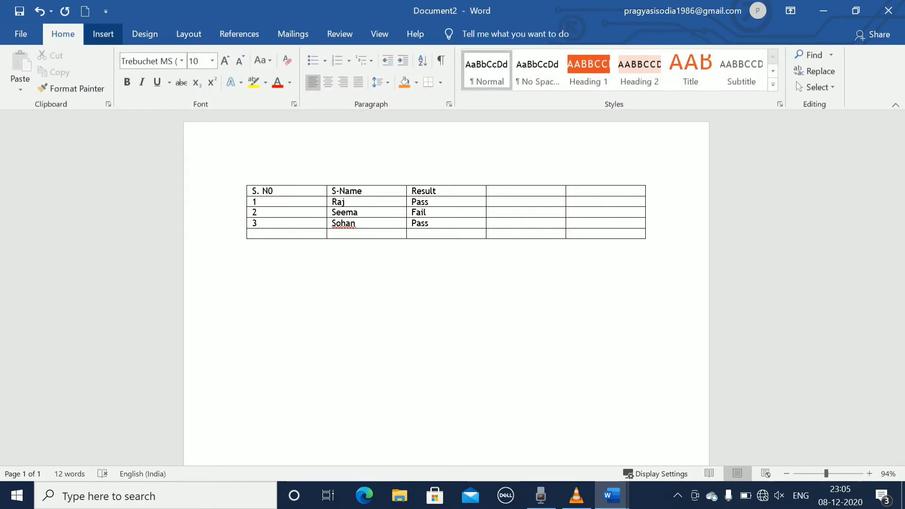
left_click(103, 34)
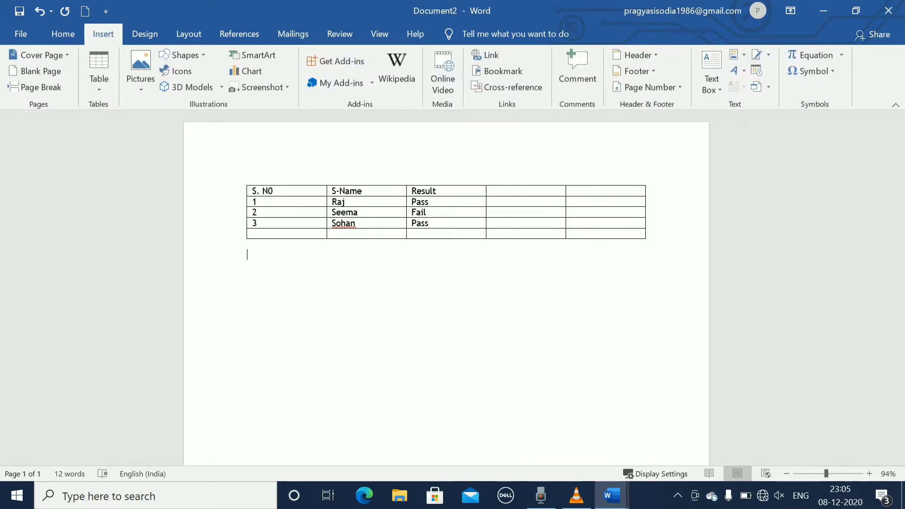
left_click(99, 71)
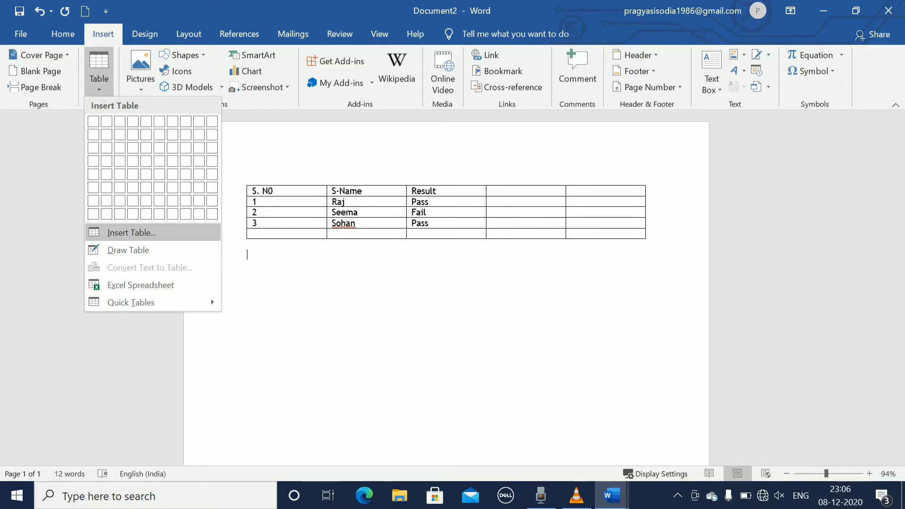
key("Return")
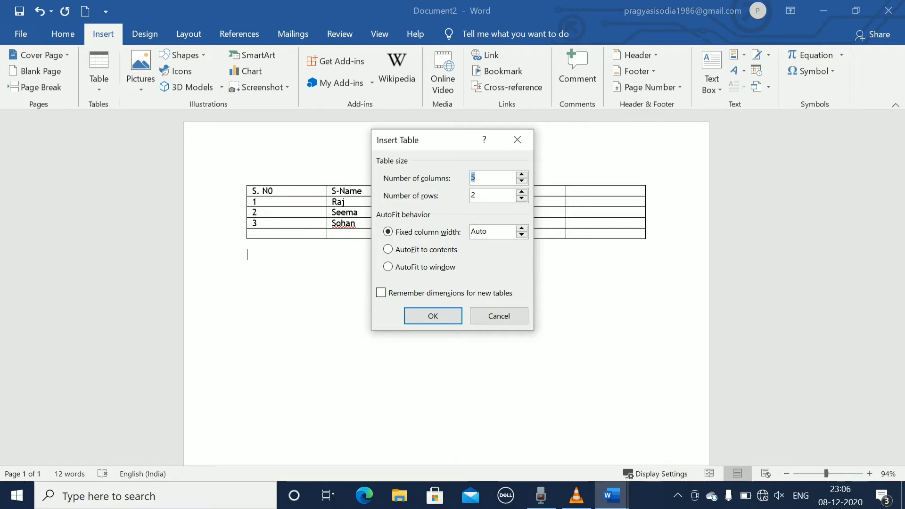
key("BackSpace")
type("4")
key("BackSpace")
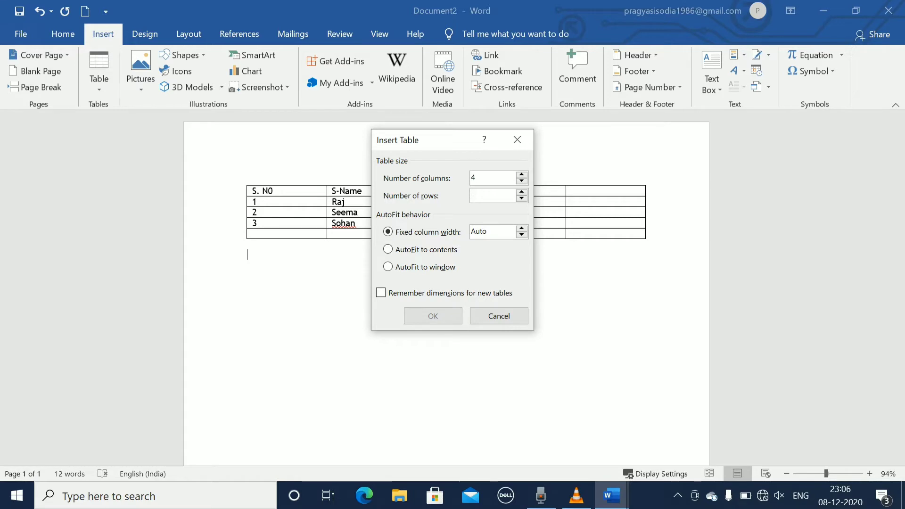
type("3")
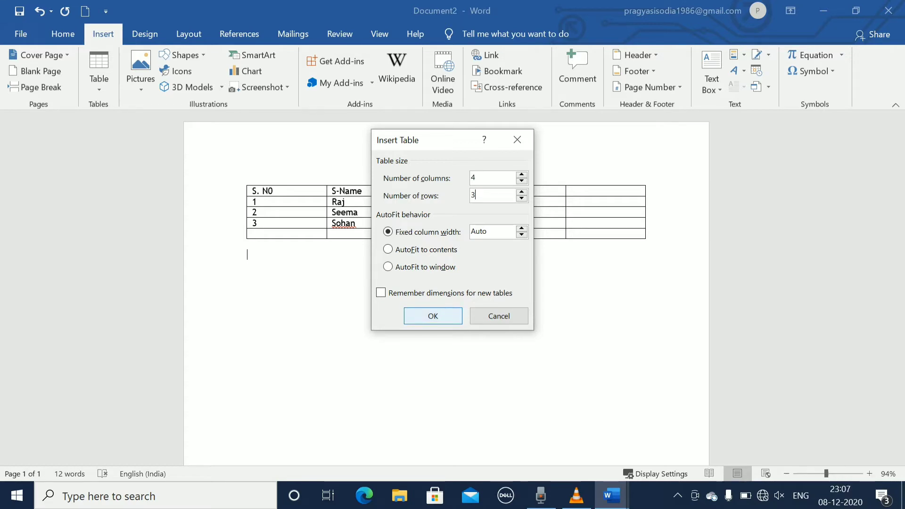
left_click(433, 316)
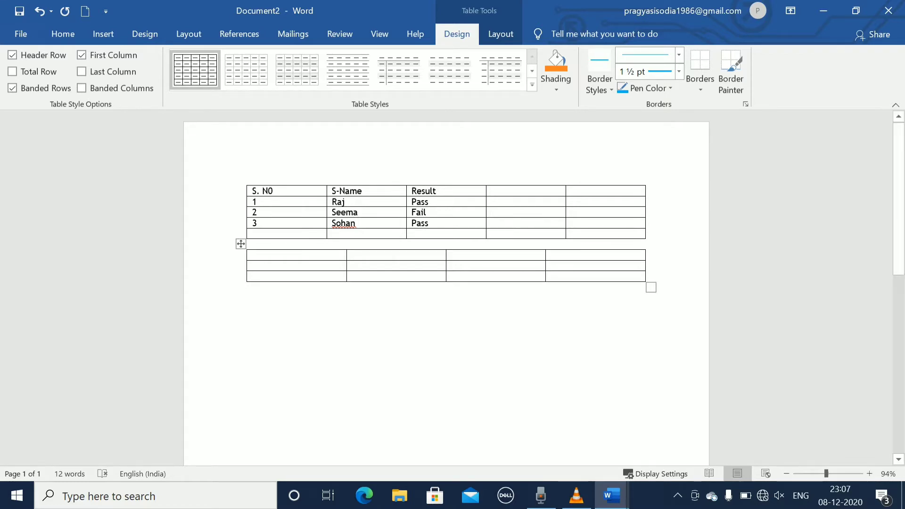
Draw the outer border of a third table below the second one, about 13.25 cm wide and 2.07 cm high.
left_click(248, 288)
key("Up")
left_click(247, 297)
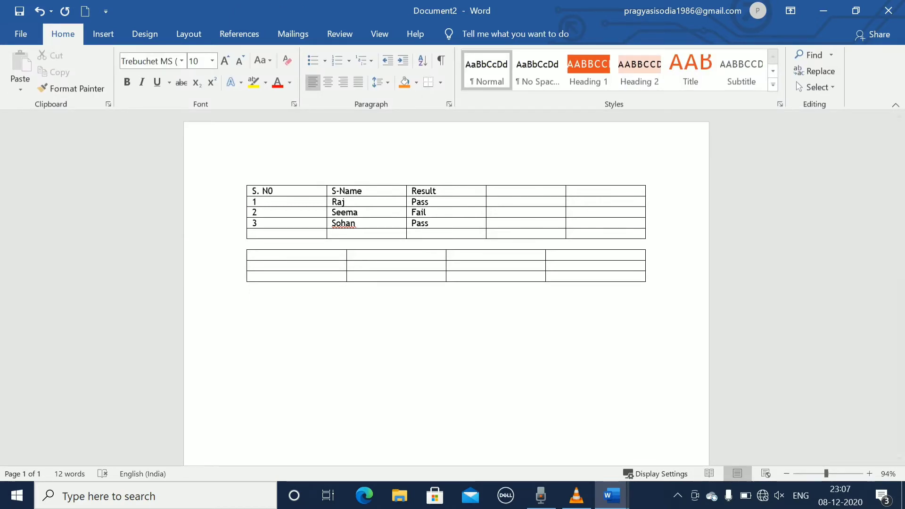
left_click(103, 34)
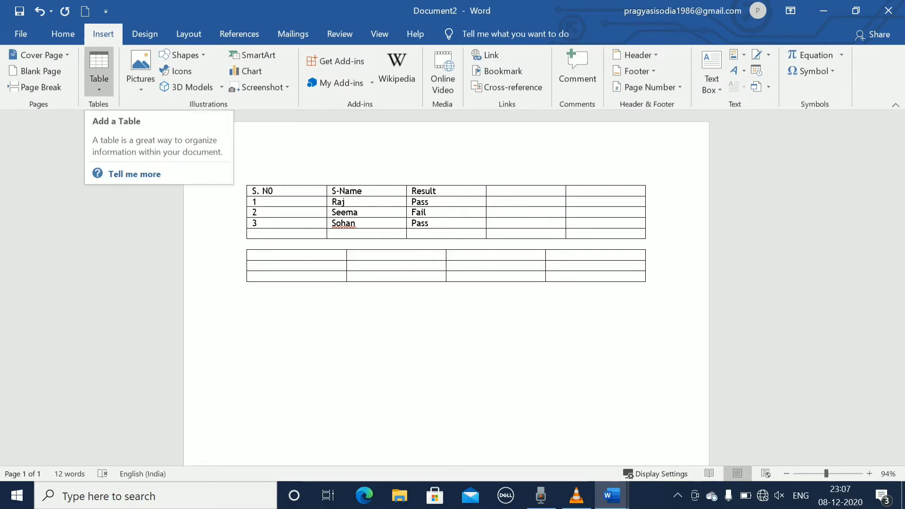
left_click(99, 76)
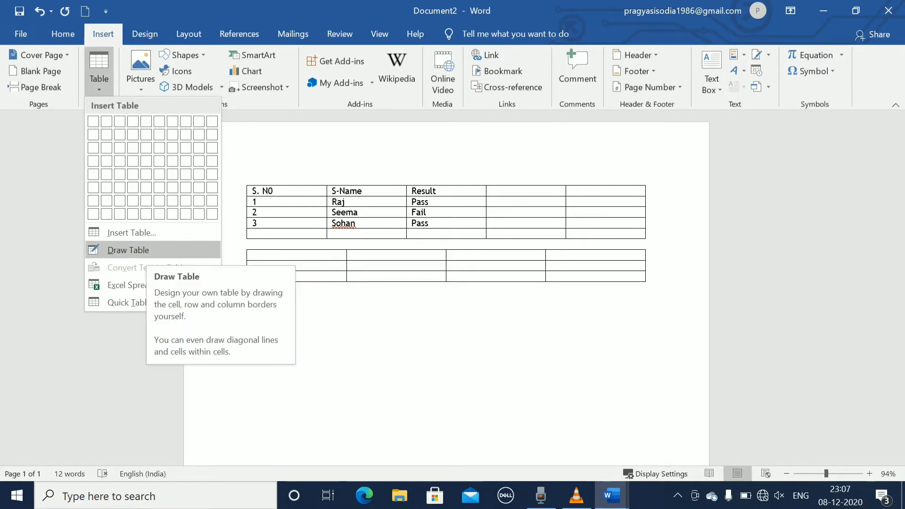
left_click(128, 250)
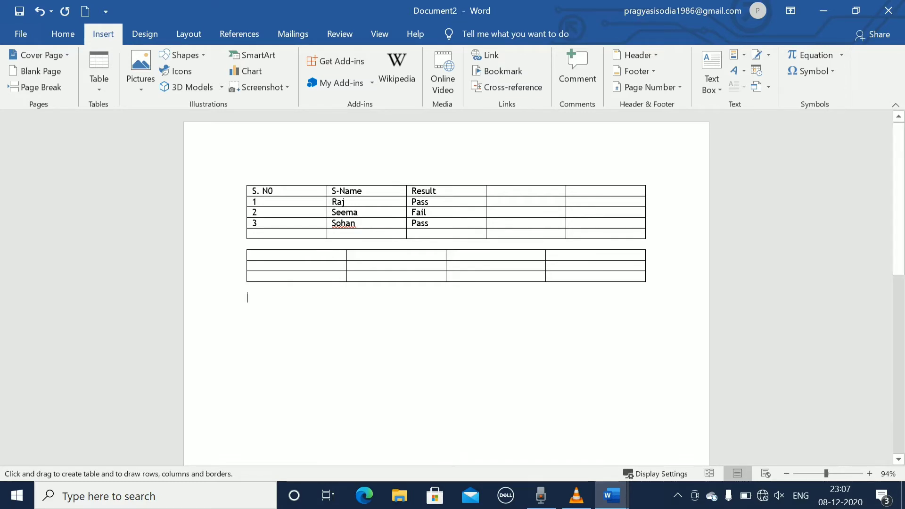
mouse_move(275, 366)
left_mouse_down()
mouse_move(534, 366)
mouse_move(557, 404)
mouse_move(608, 420)
left_mouse_up()
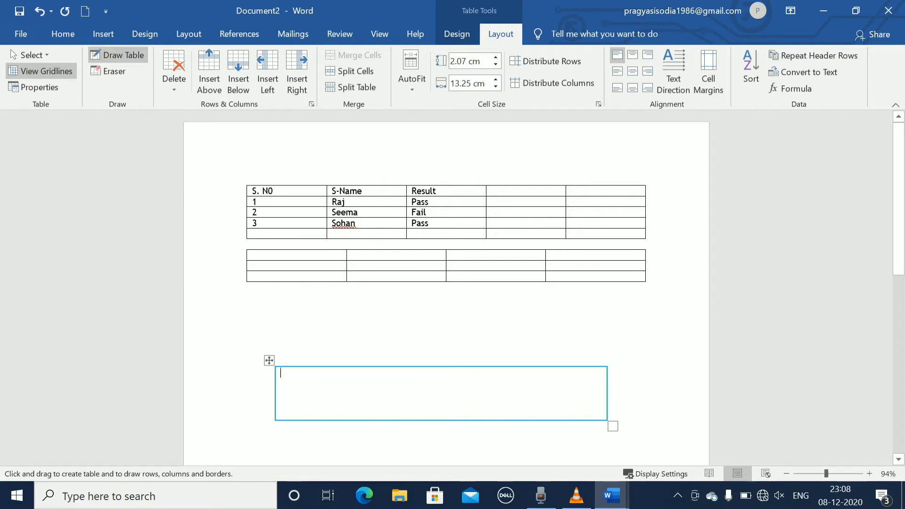
Draw four vertical lines inside the drawn table to divide it into five columns of uneven width.
left_click_drag(313, 369, 313, 418)
left_click_drag(415, 368, 416, 419)
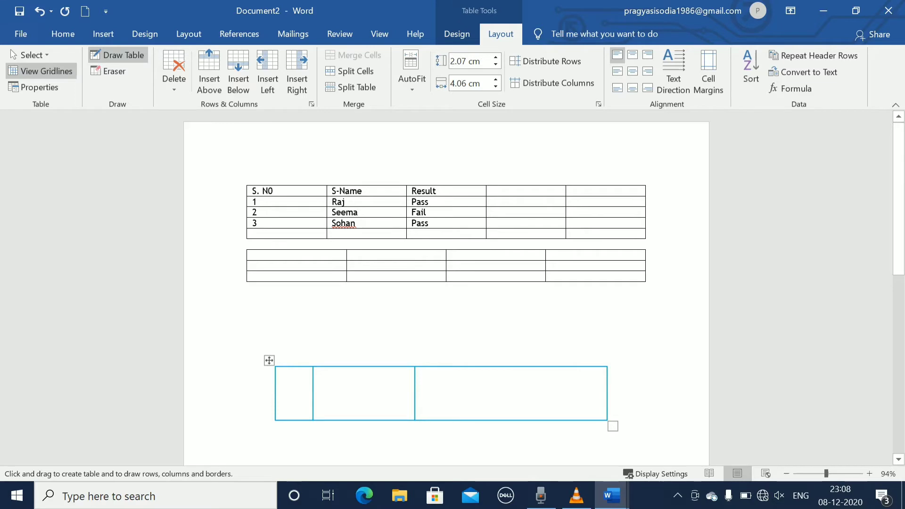
left_click_drag(474, 368, 474, 419)
left_click_drag(580, 368, 581, 419)
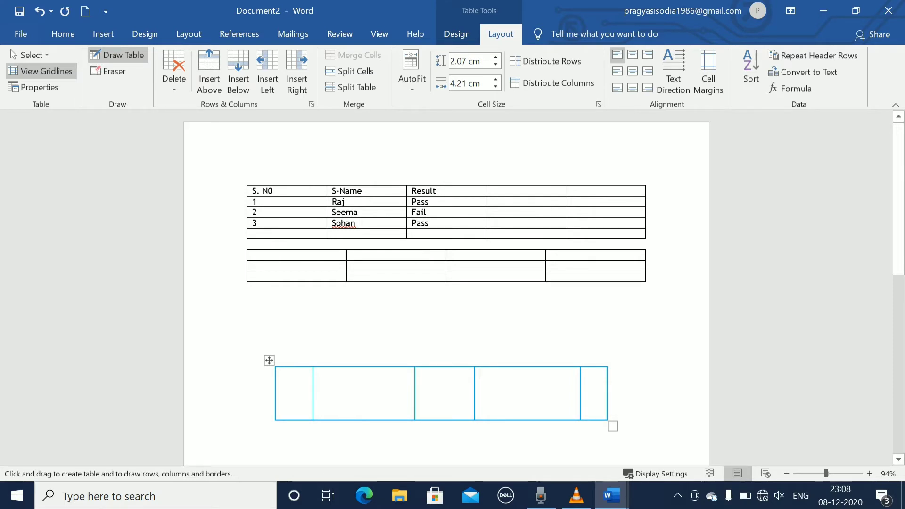
Draw two horizontal lines across the drawn table to form three rows, the upper two about 0.47 cm and 1.04 cm high, and stop drawing.
mouse_move(283, 380)
left_mouse_down()
mouse_move(476, 370)
mouse_move(606, 380)
left_mouse_up()
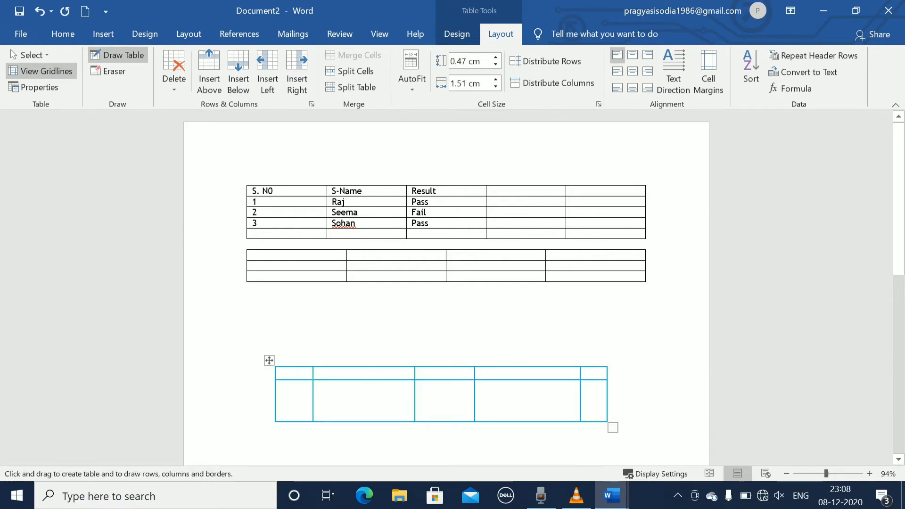
left_click_drag(278, 408, 606, 408)
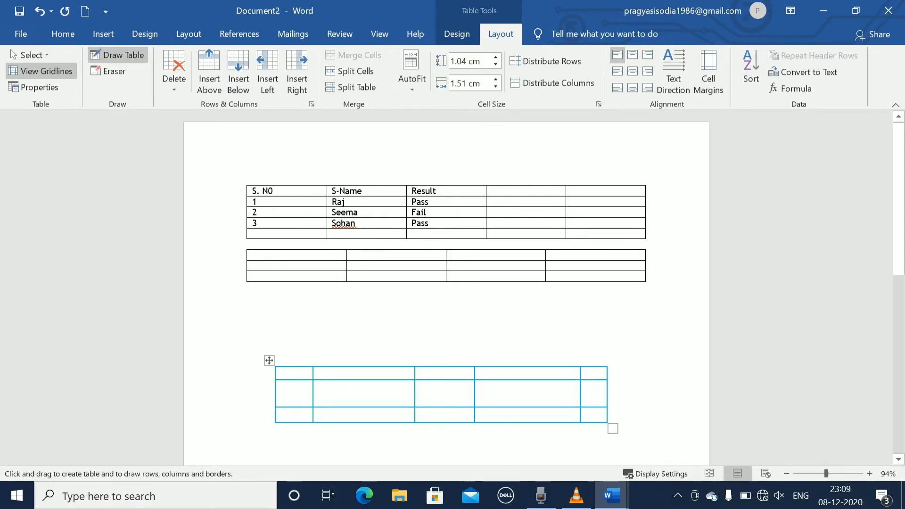
key("Escape")
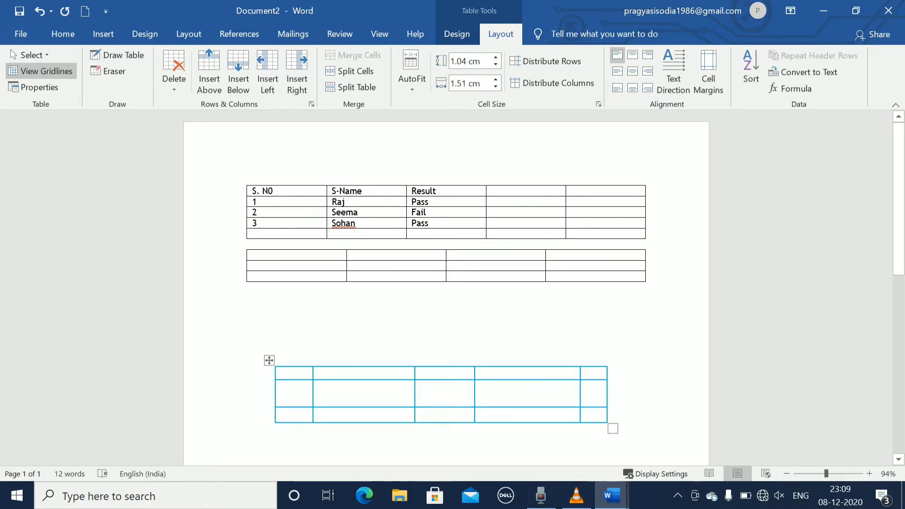
left_click(247, 297)
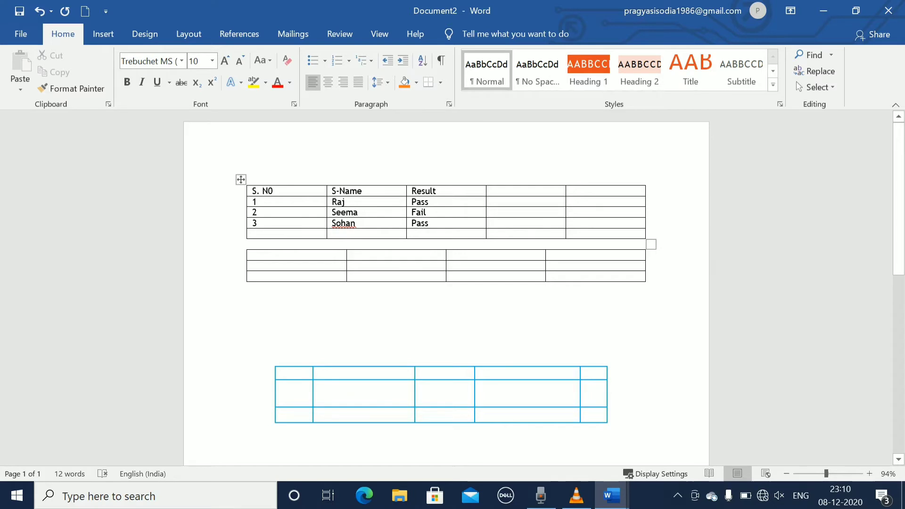
left_click(429, 202)
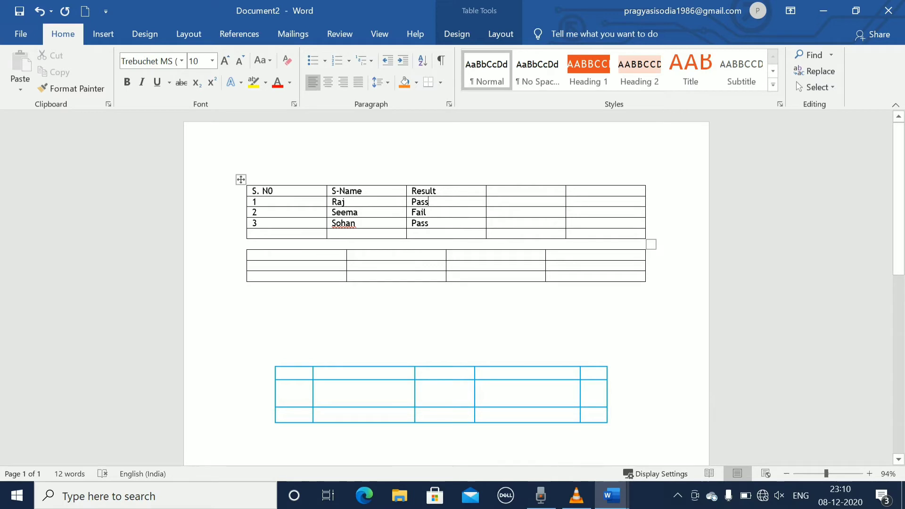
left_click(247, 297)
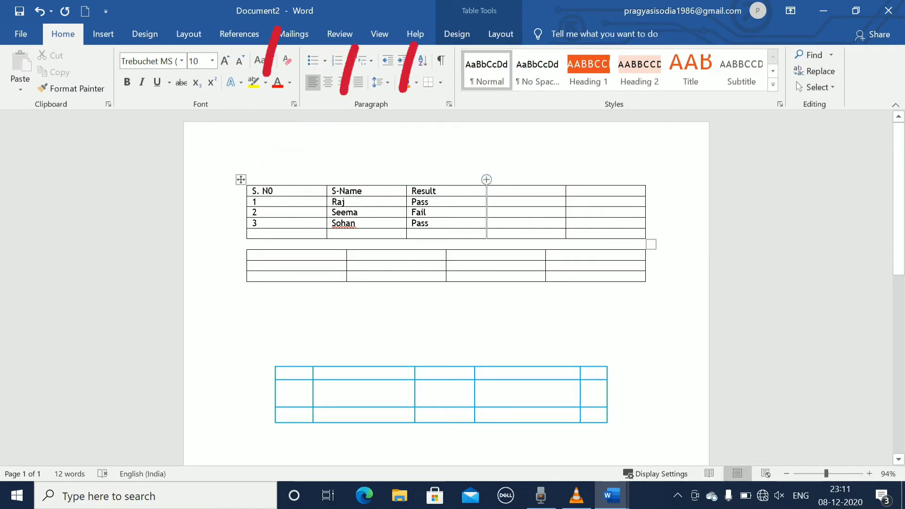
Delete the two empty columns after the Result column of the first table, using the delete entire column option.
mouse_move(577, 495)
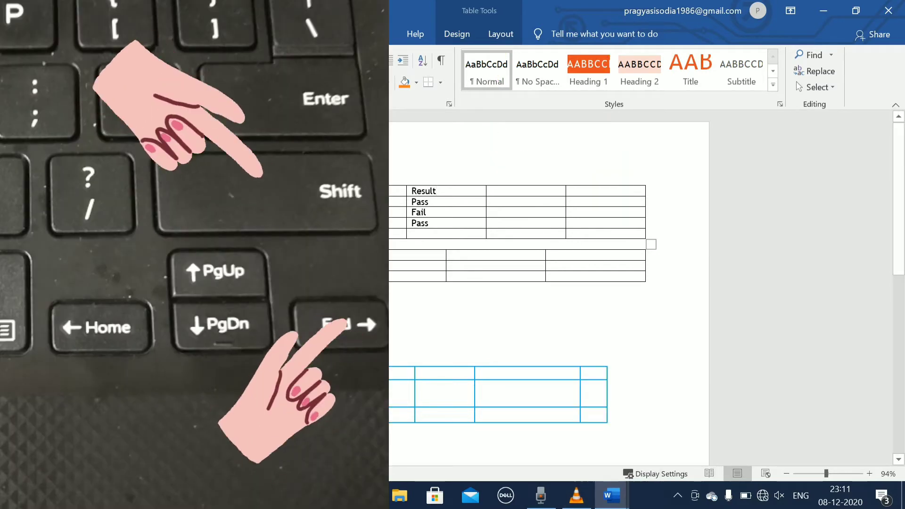
key("shift+End")
key("shift+End")
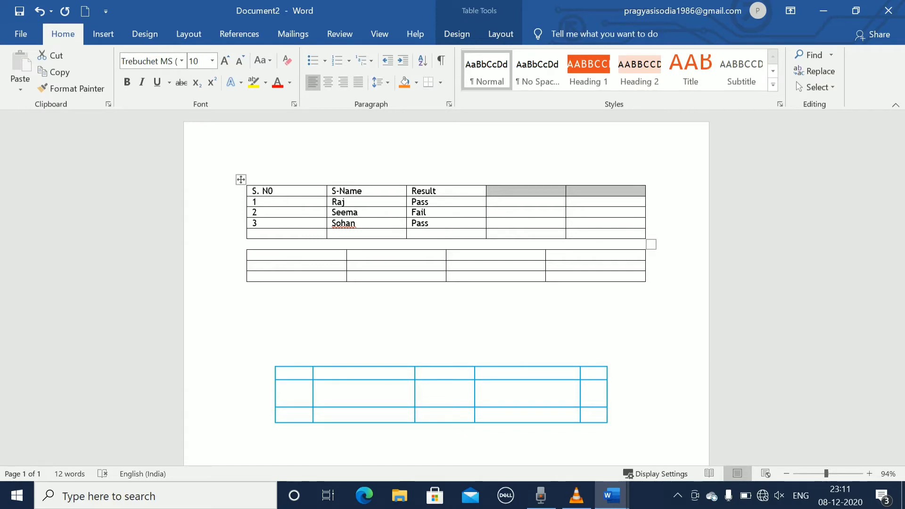
right_click(514, 191)
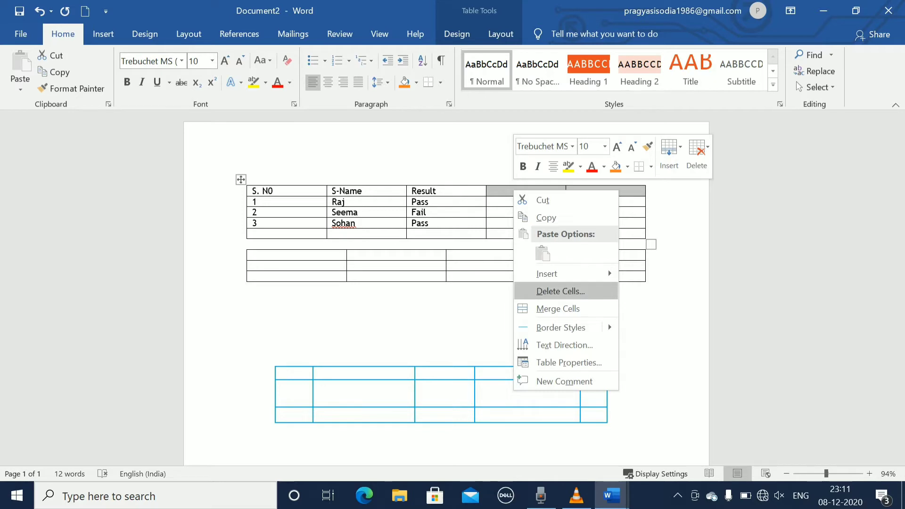
left_click(560, 291)
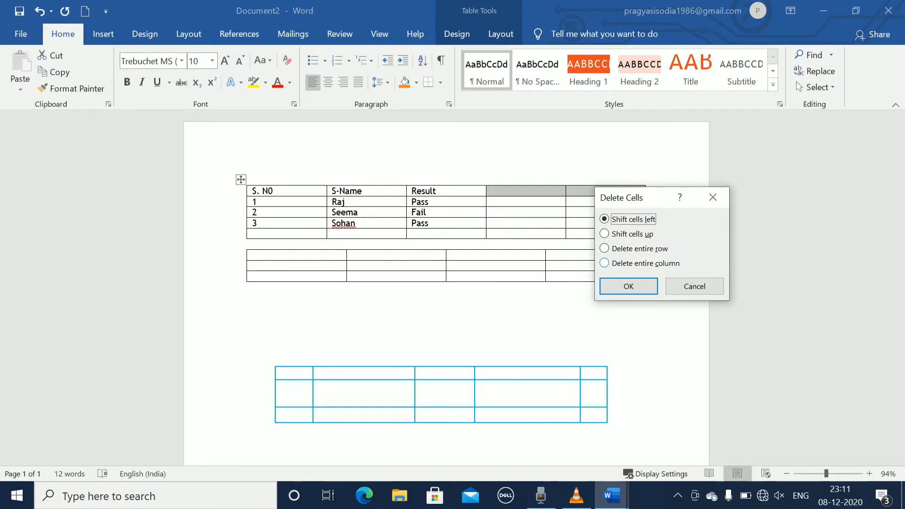
left_click(646, 263)
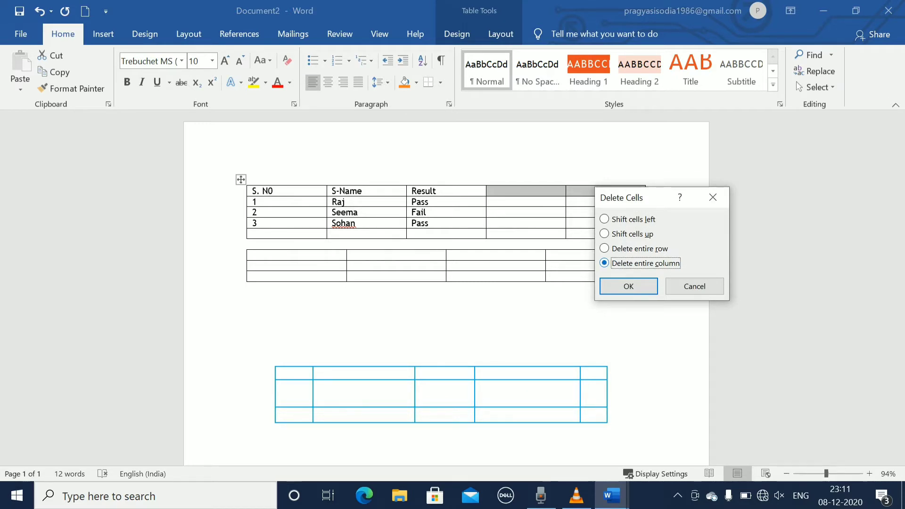
key("Return")
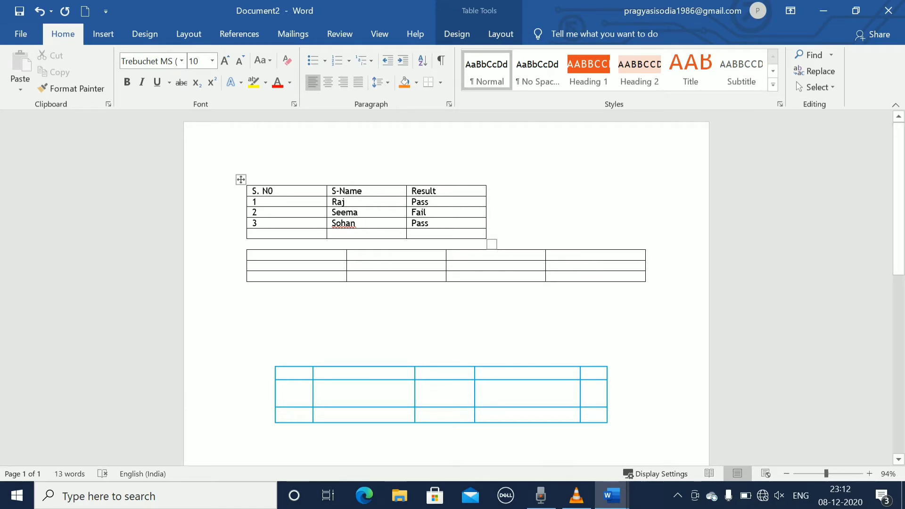
left_click(349, 277)
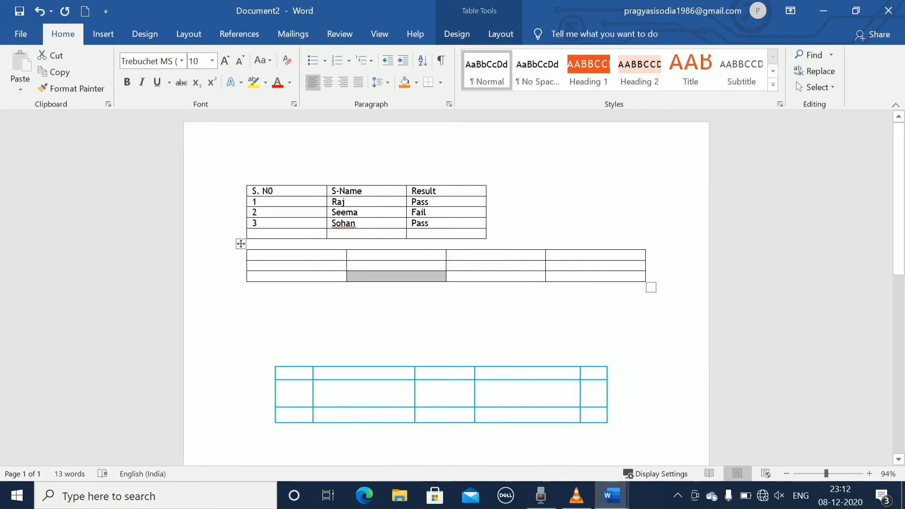
left_click(318, 386)
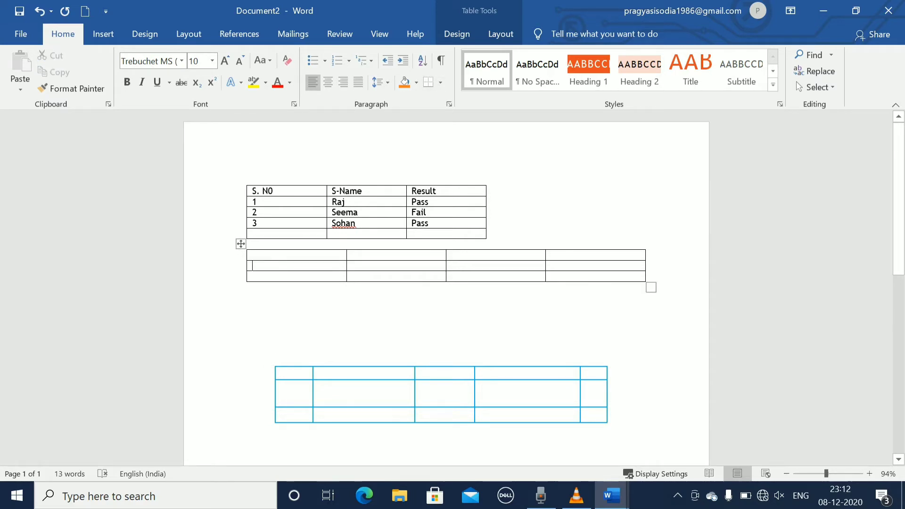
left_click(241, 244)
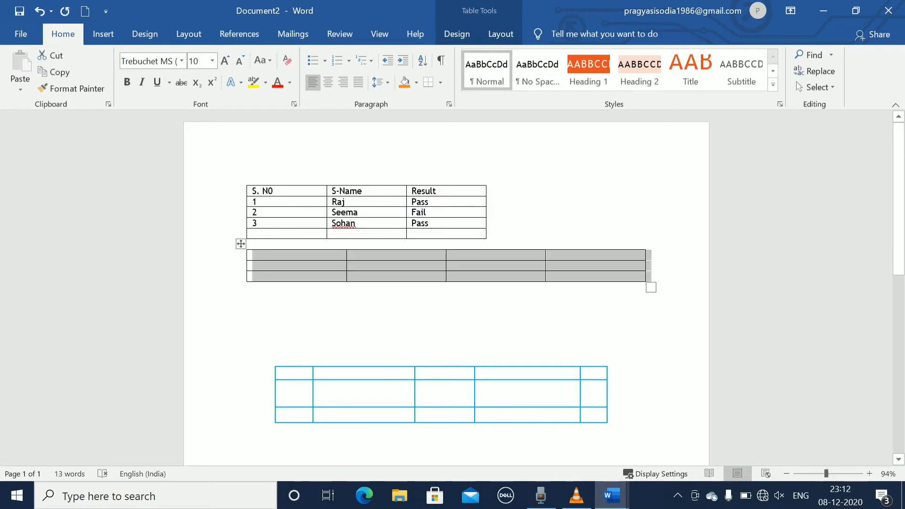
left_click(247, 298)
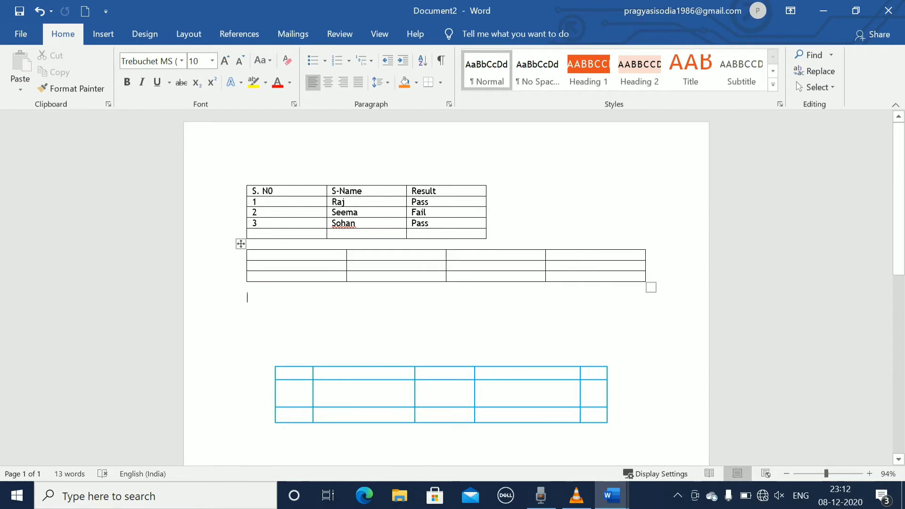
left_click(241, 243)
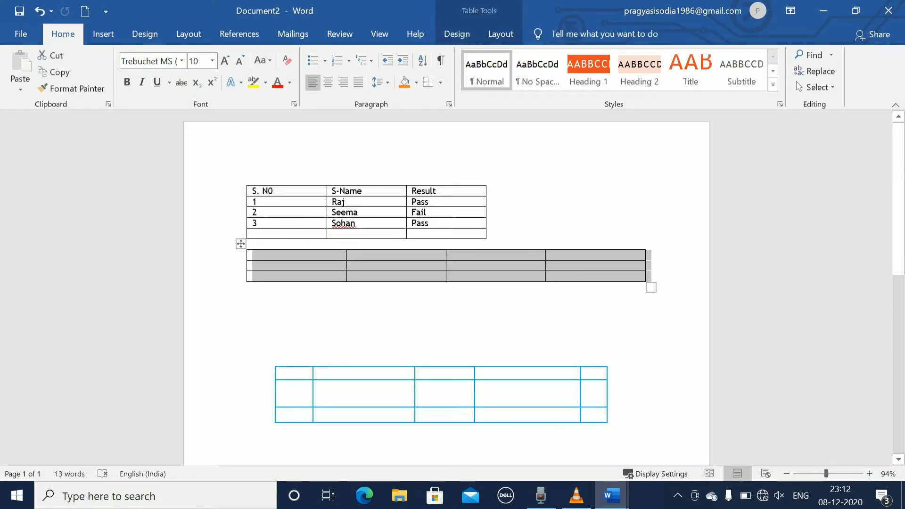
right_click(240, 234)
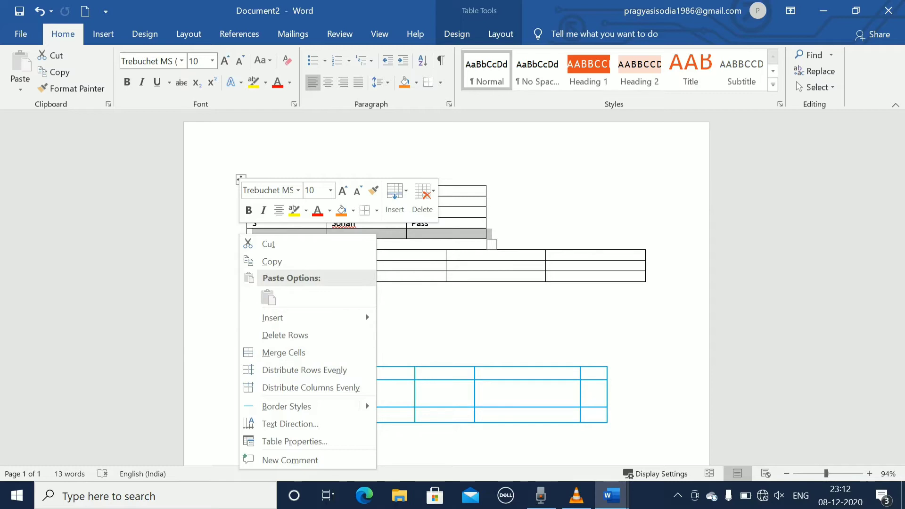
key("Escape")
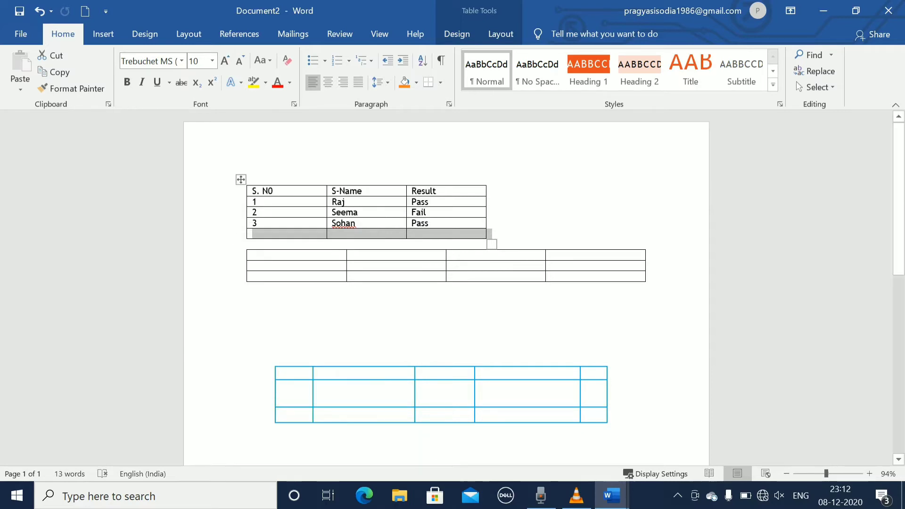
mouse_move(241, 239)
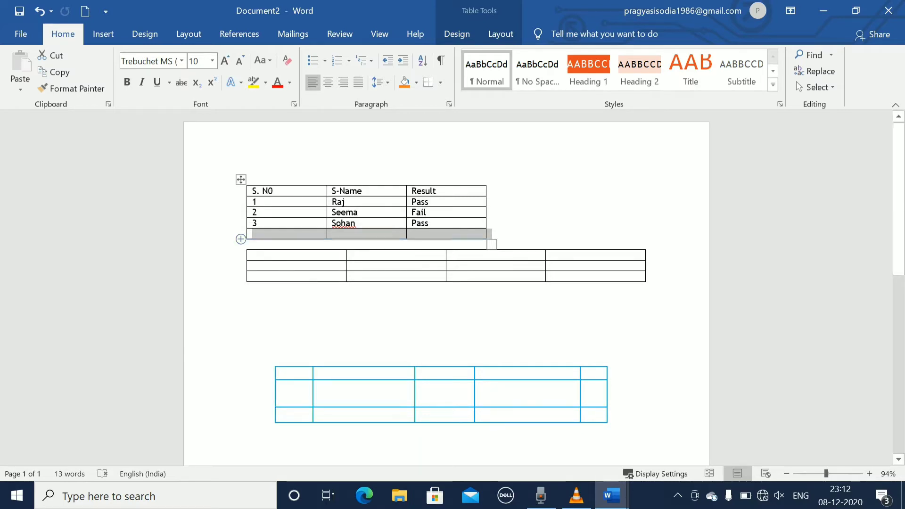
left_click(250, 255)
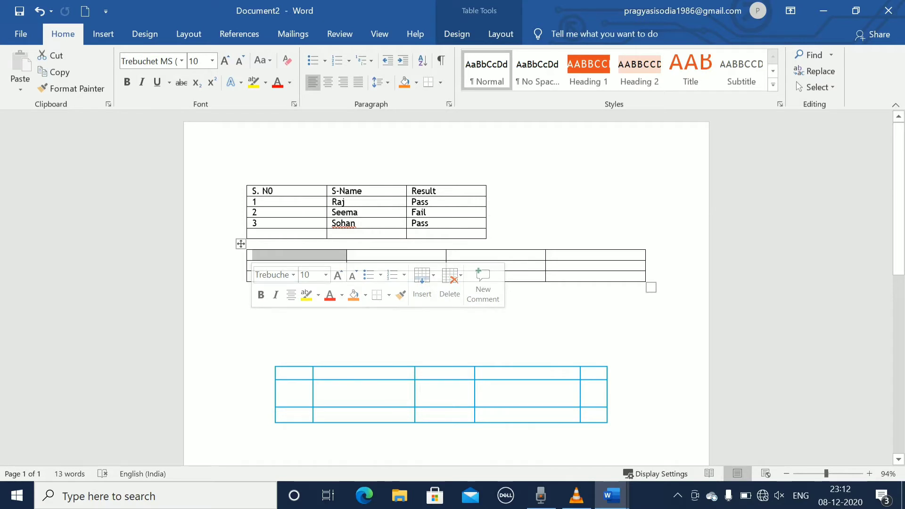
Delete the empty four-column table and the drawn blue table, keeping only the student results table.
left_click(241, 243)
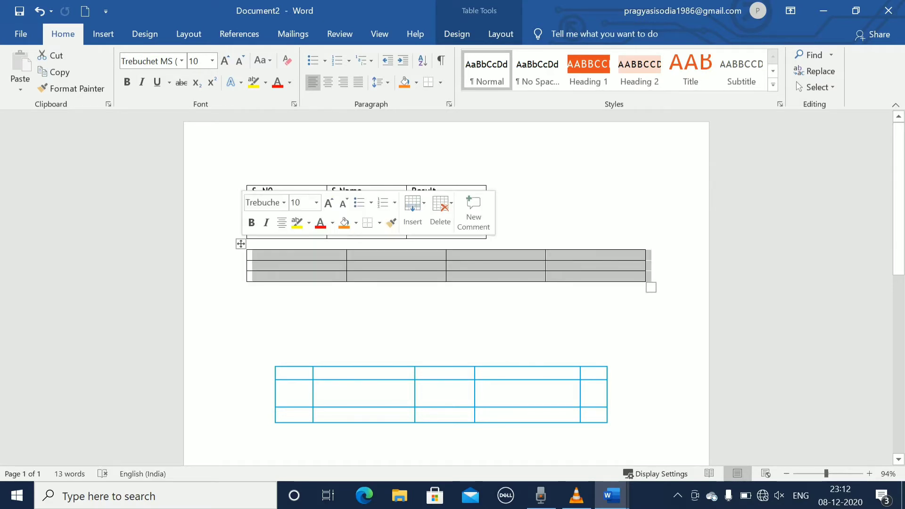
right_click(241, 244)
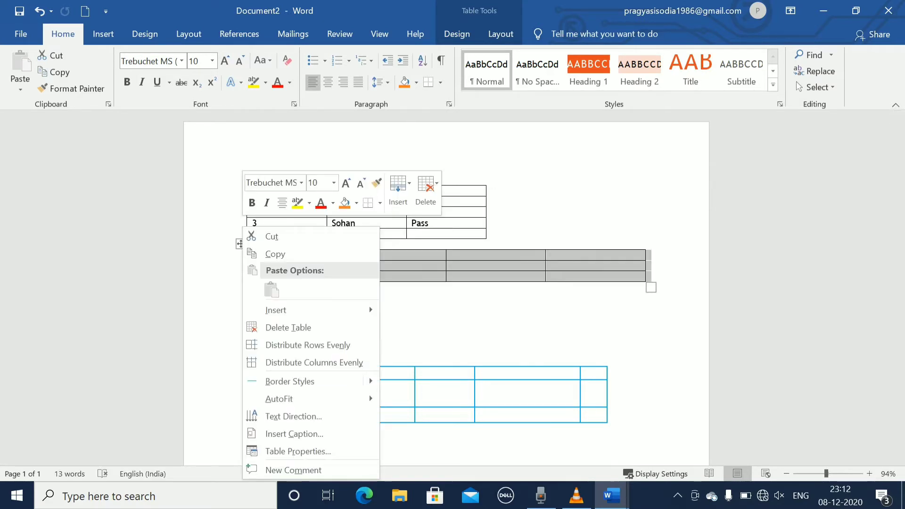
left_click(285, 327)
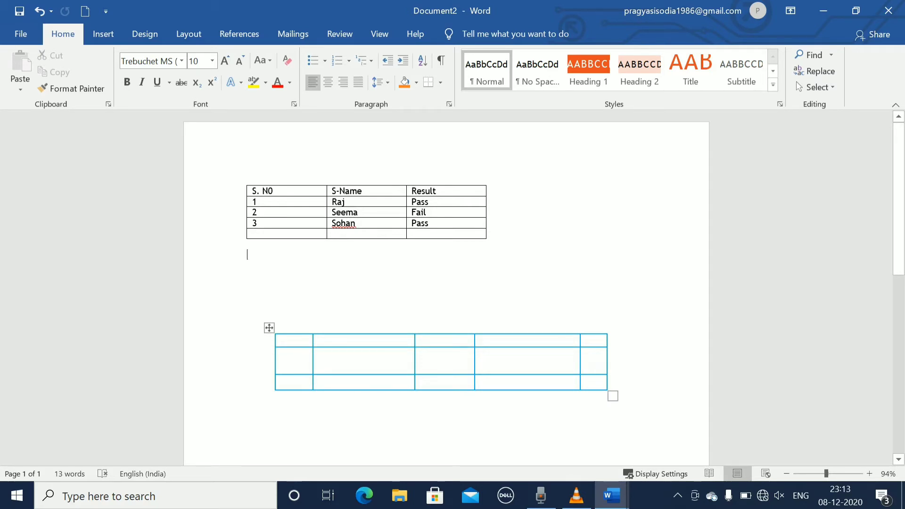
right_click(269, 328)
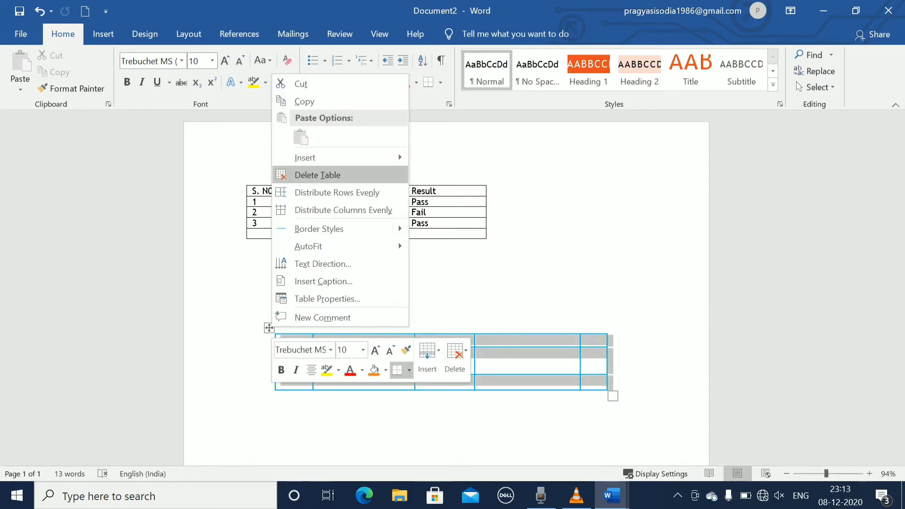
left_click(318, 175)
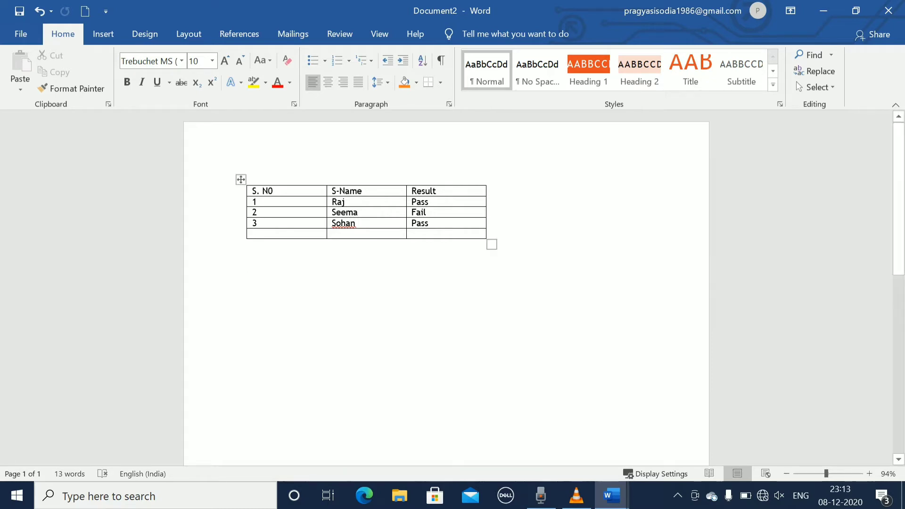
Fill the last row of the results table with serial number 4, a student's first name and the result pass.
left_click(252, 234)
type("4")
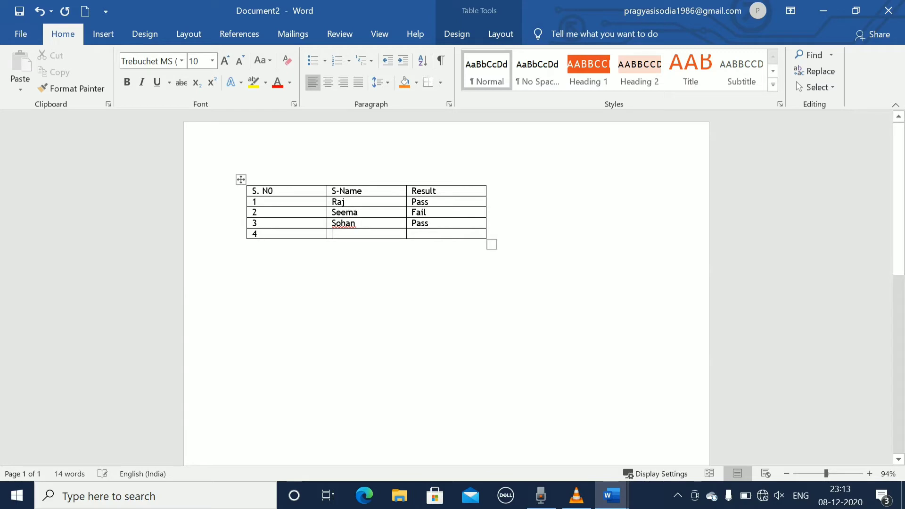
key("Tab")
type("ro")
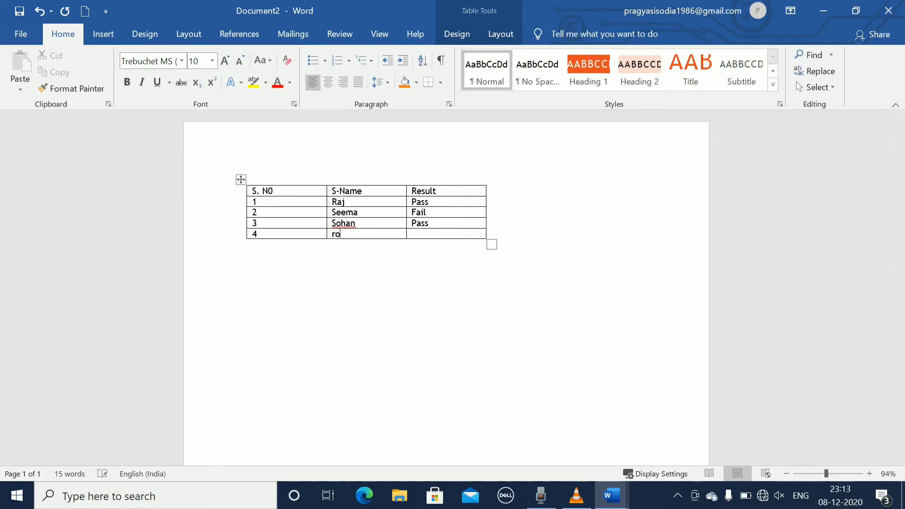
type("han")
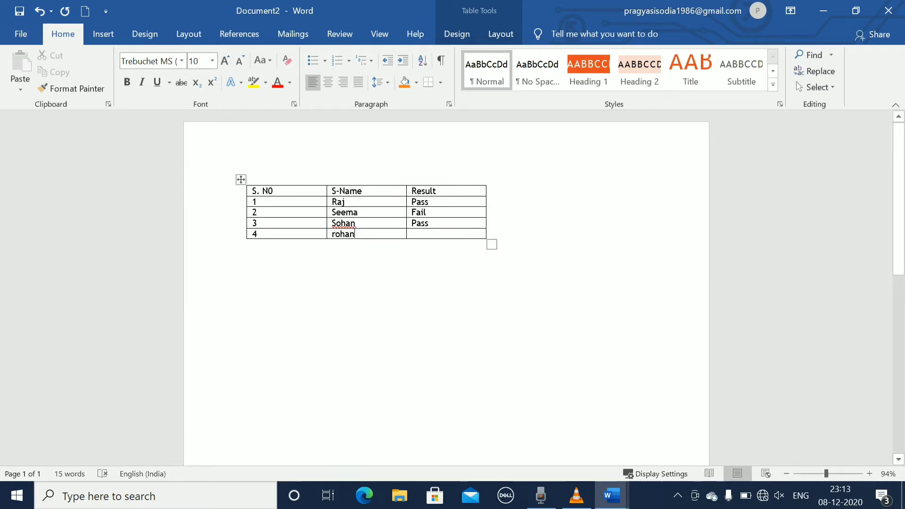
key("Tab")
type("pass")
left_click(437, 191)
left_click(247, 263)
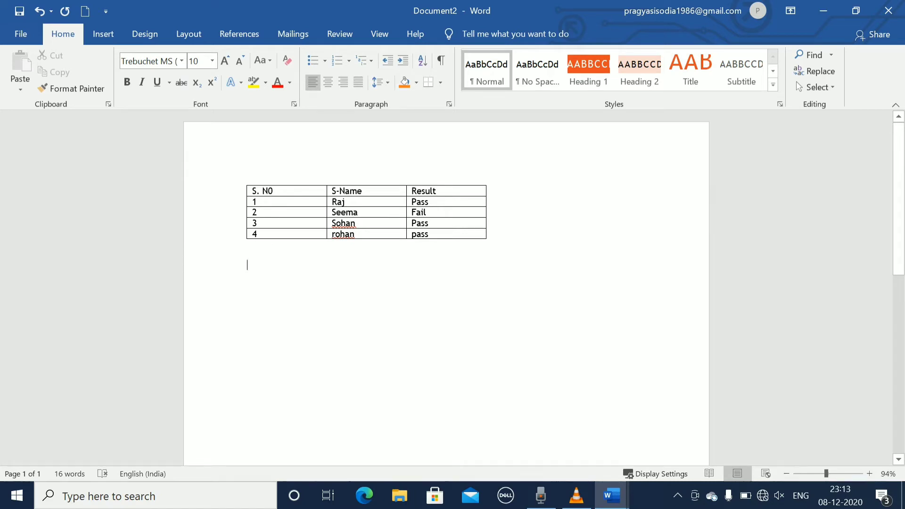
Insert an empty column between the S-Name and Result columns of the results table.
left_click(437, 191)
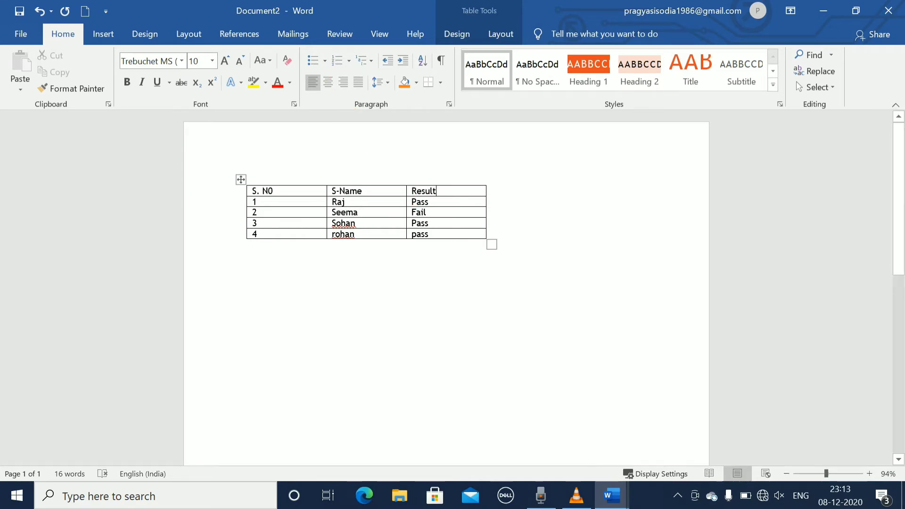
right_click(469, 193)
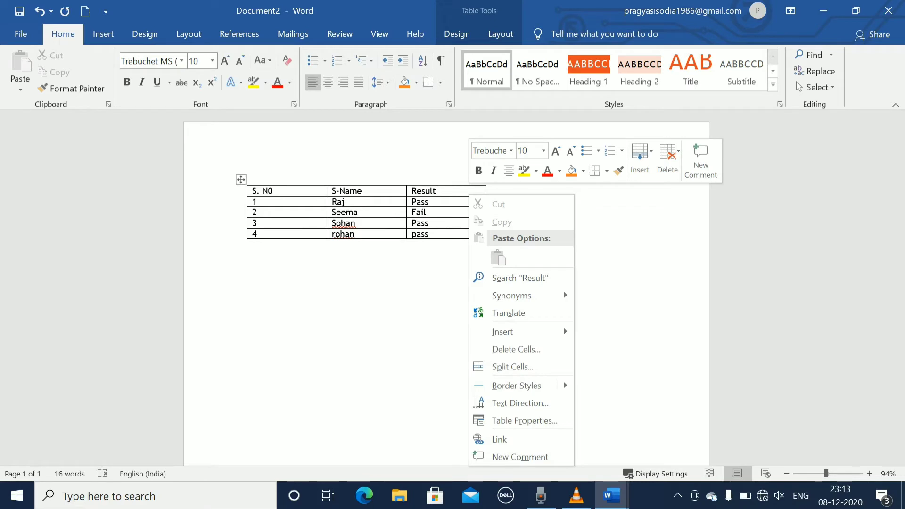
mouse_move(503, 332)
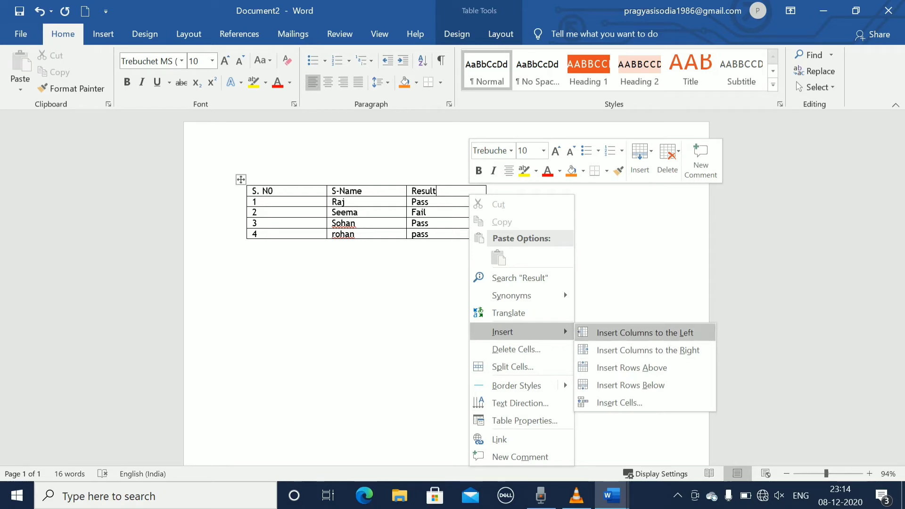
left_click(646, 332)
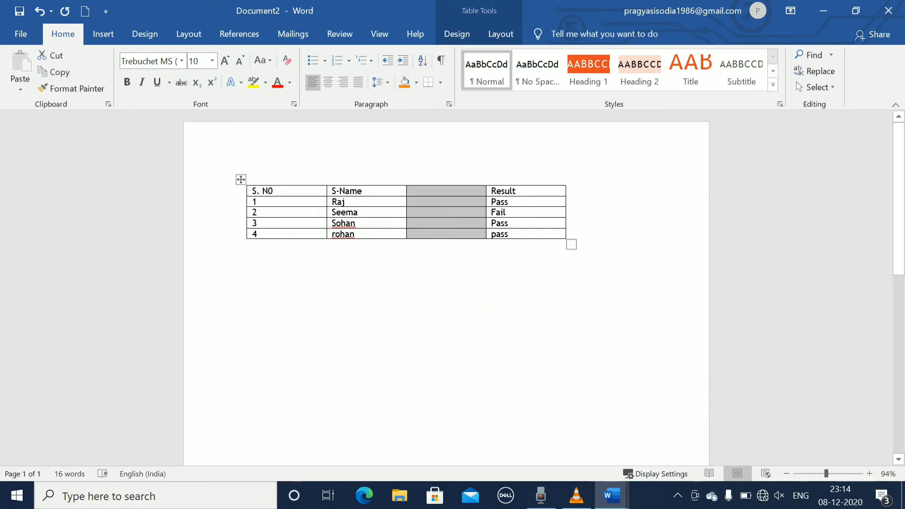
left_click(412, 212)
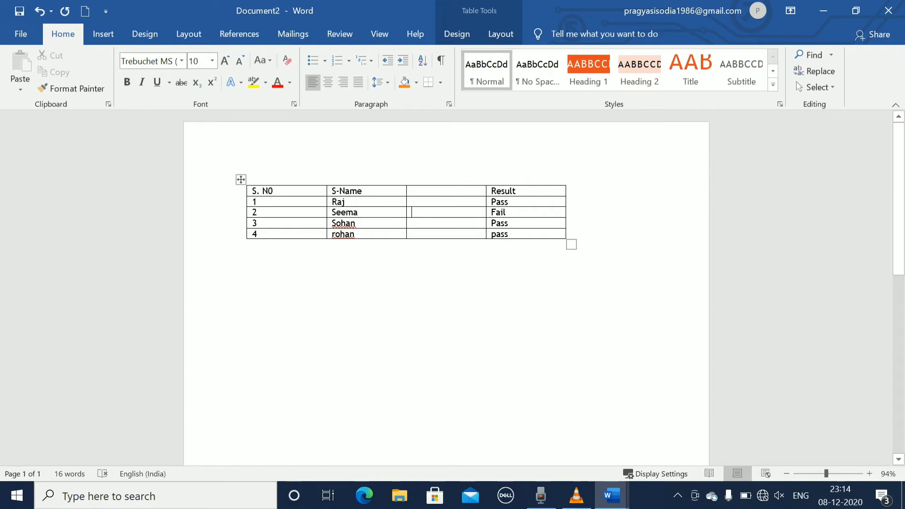
Insert an empty column to the right of the Result column.
left_click(516, 190)
right_click(532, 191)
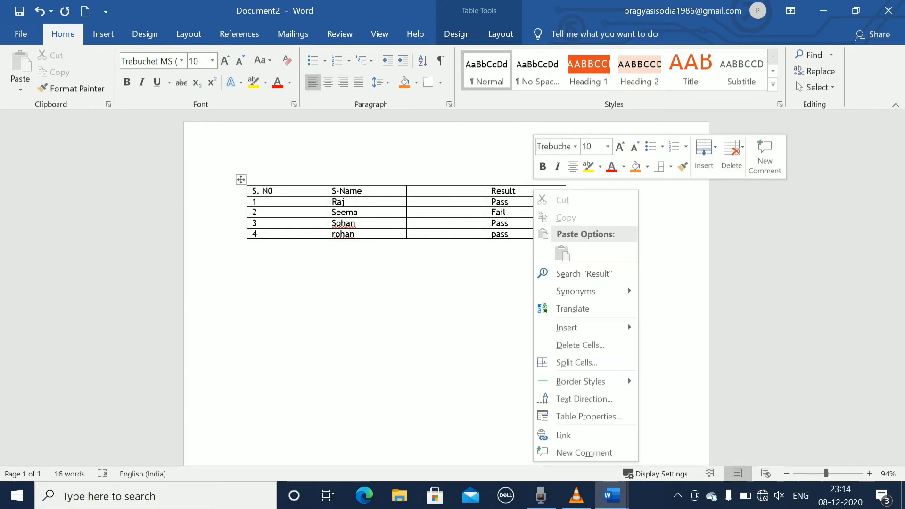
mouse_move(585, 327)
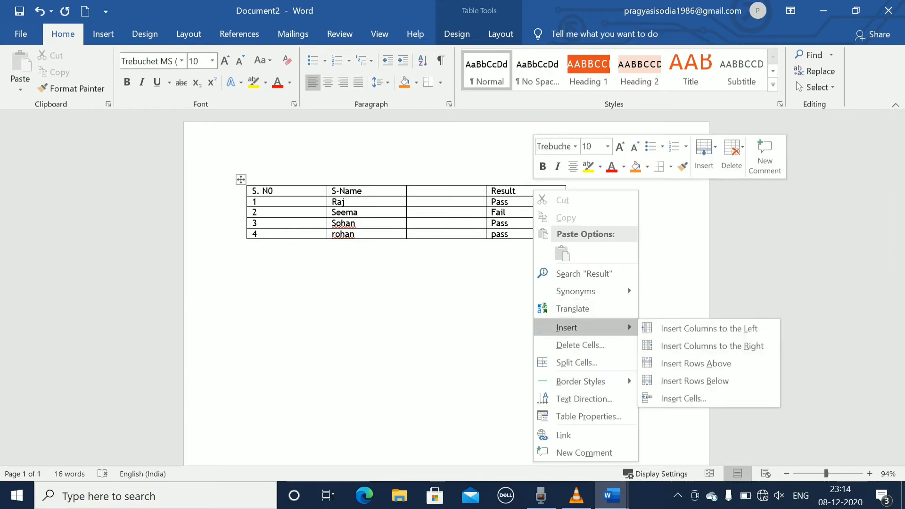
left_click(712, 346)
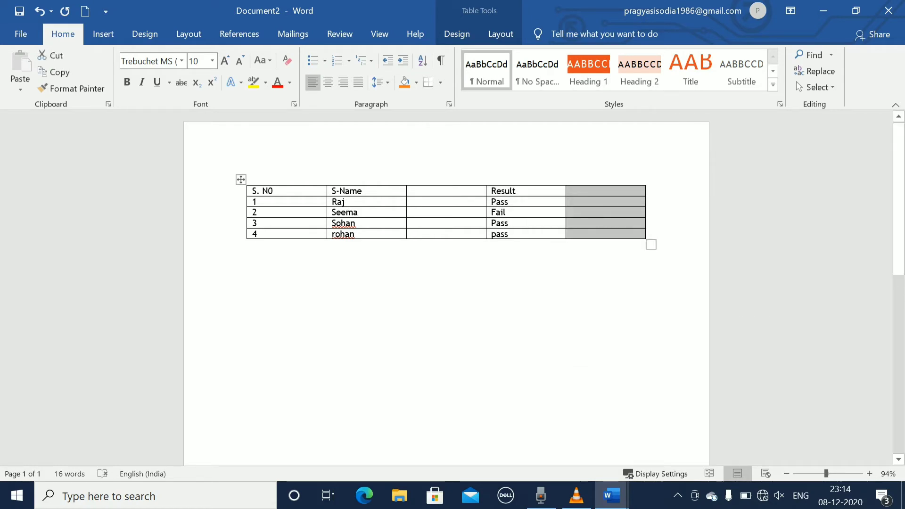
Delete the entire empty column beyond the Result column of the results table.
right_click(660, 244)
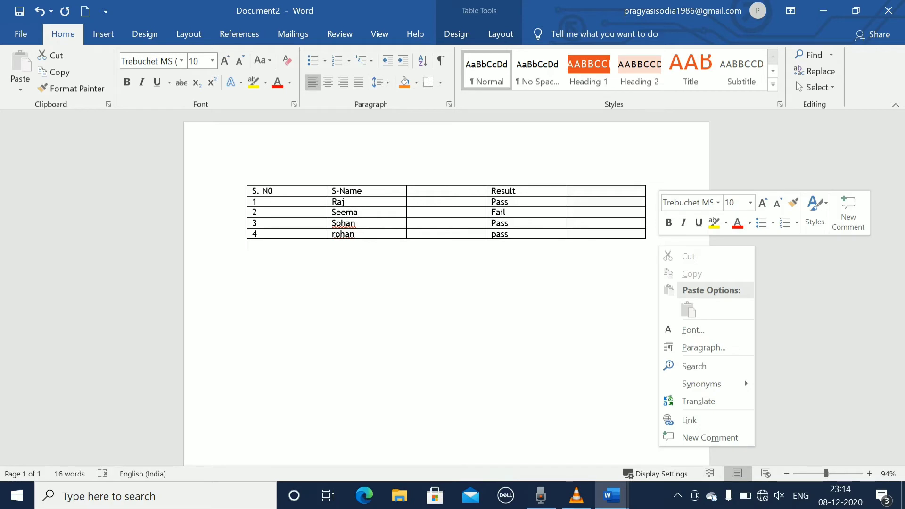
key("Escape")
left_click(571, 191)
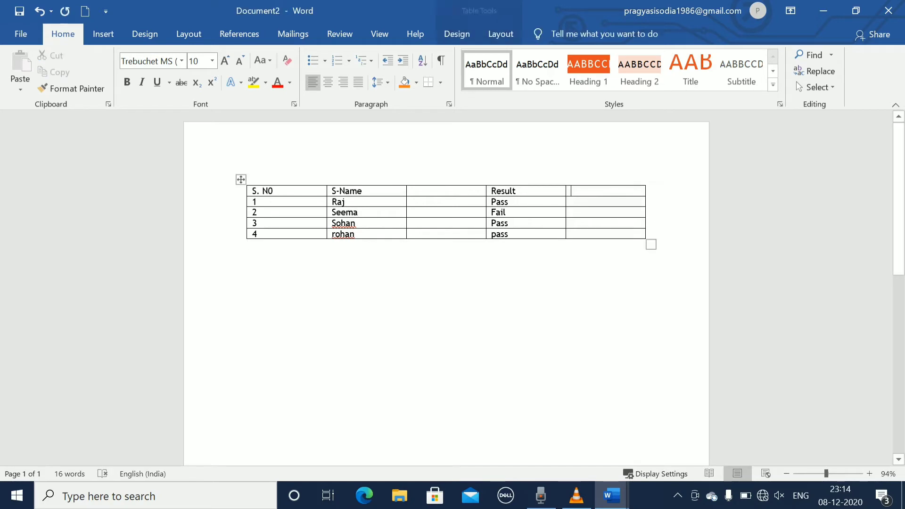
right_click(586, 189)
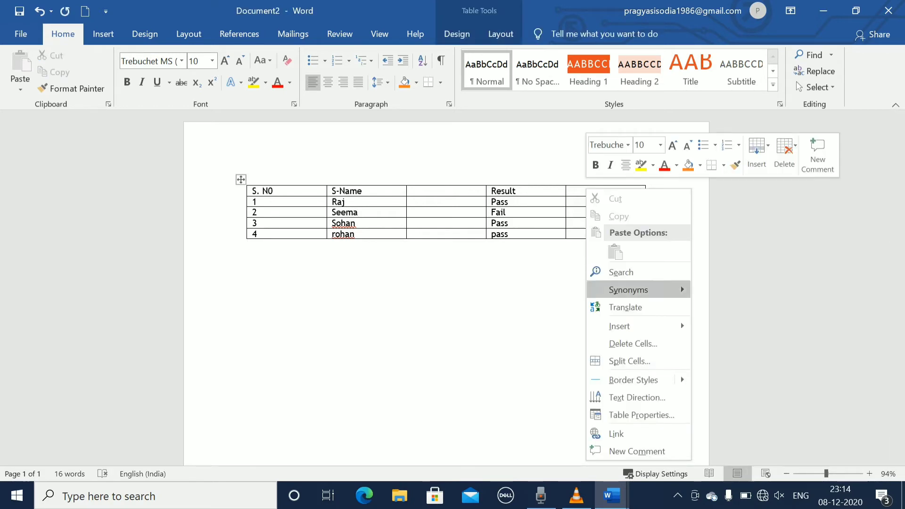
left_click(634, 344)
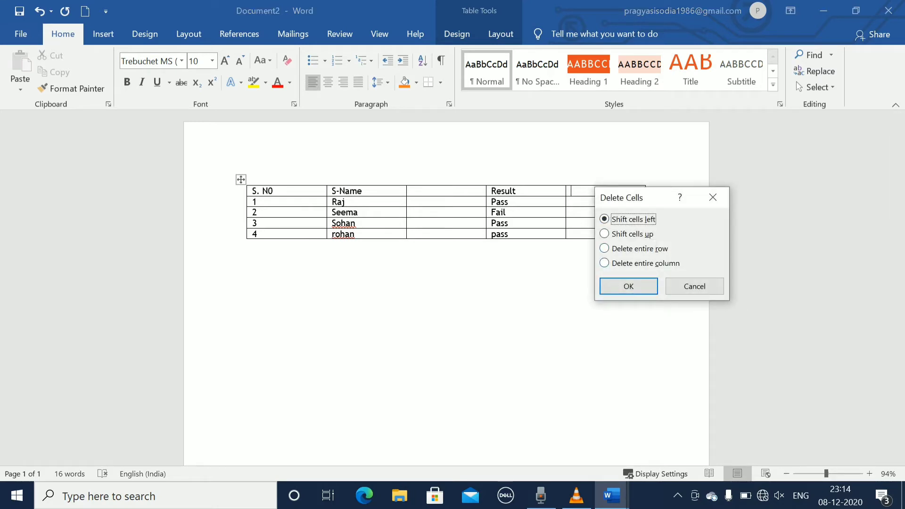
key("alt+c")
key("Return")
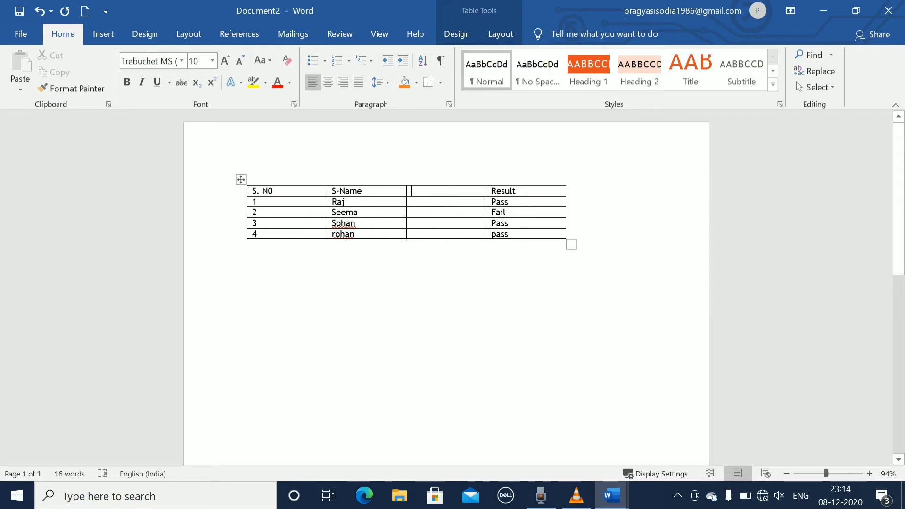
Head the empty third column Contact No. and fill in a contact number for each of the four students.
type("Co")
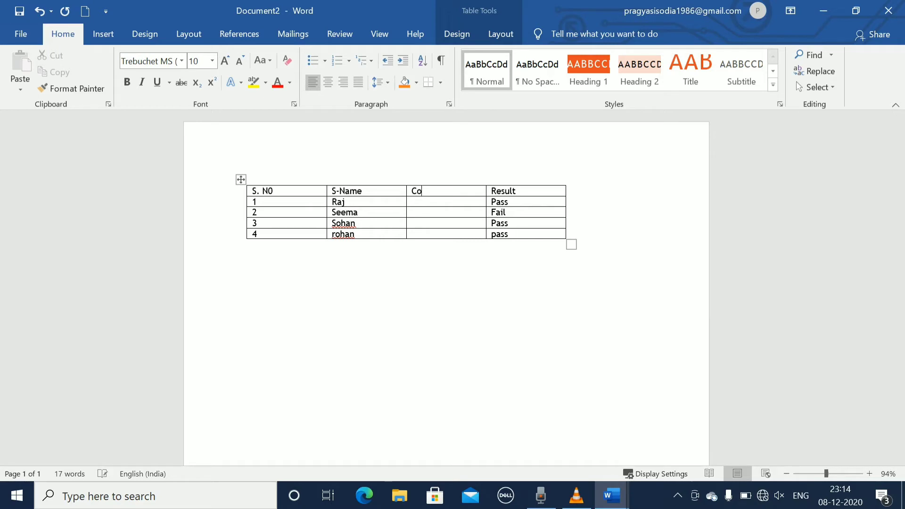
type("ntact No.")
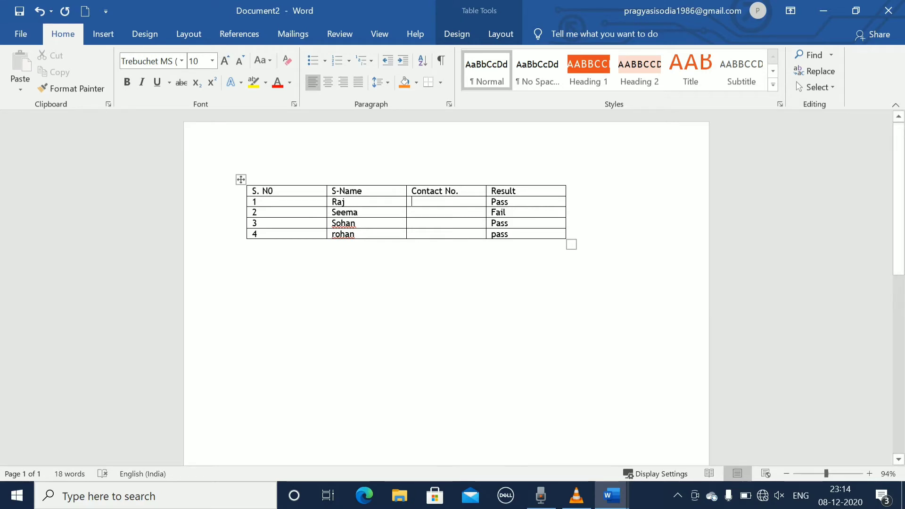
type("323232")
left_click(415, 212)
type("87898989")
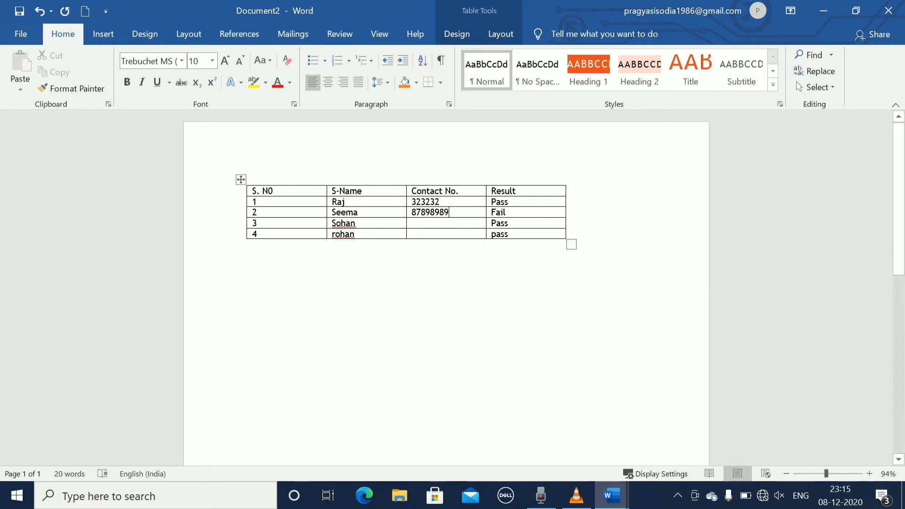
left_click(415, 223)
type("67676787")
type("454545")
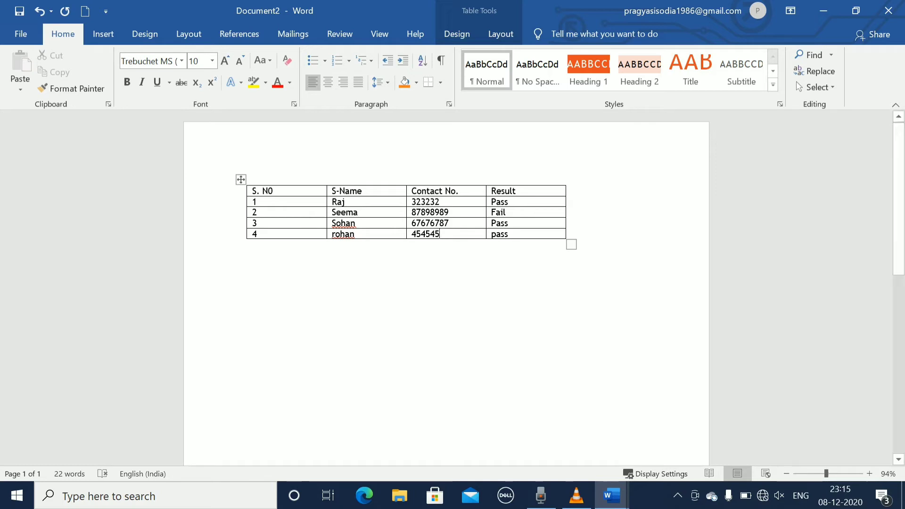
left_click(240, 180)
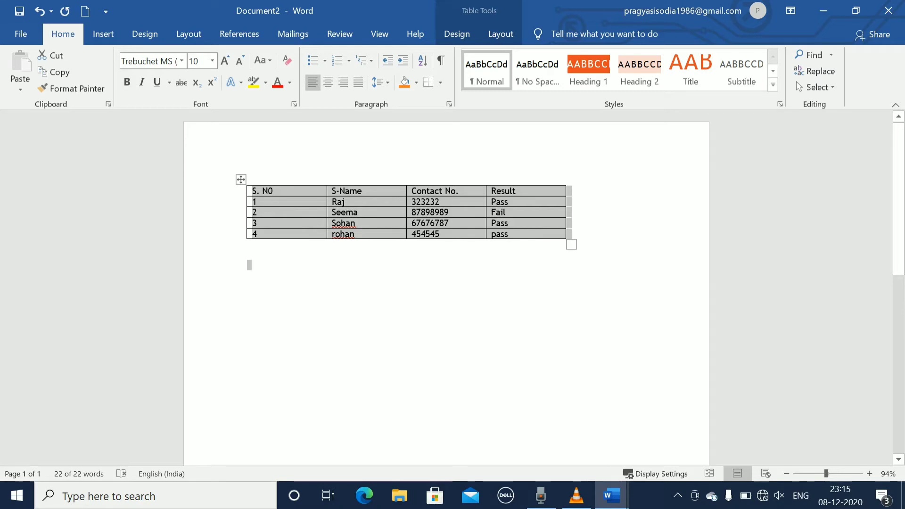
left_click(249, 263, "shift")
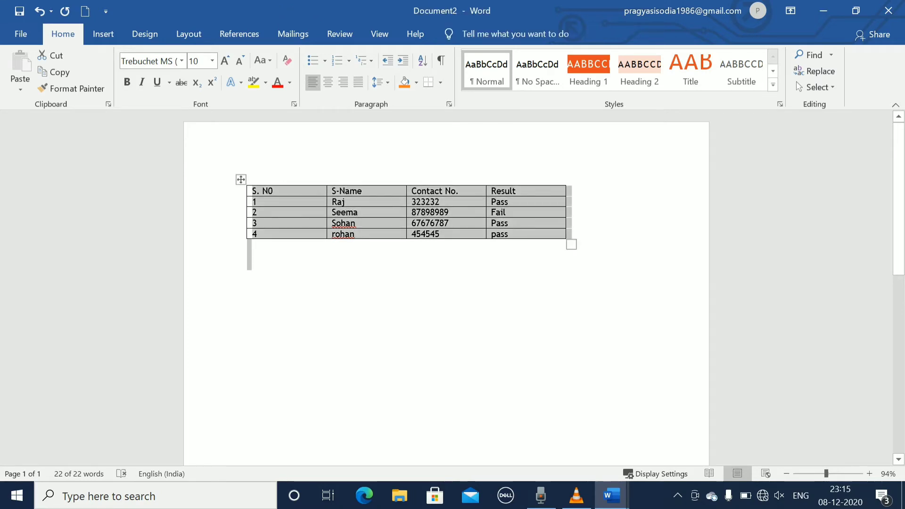
left_click(273, 191)
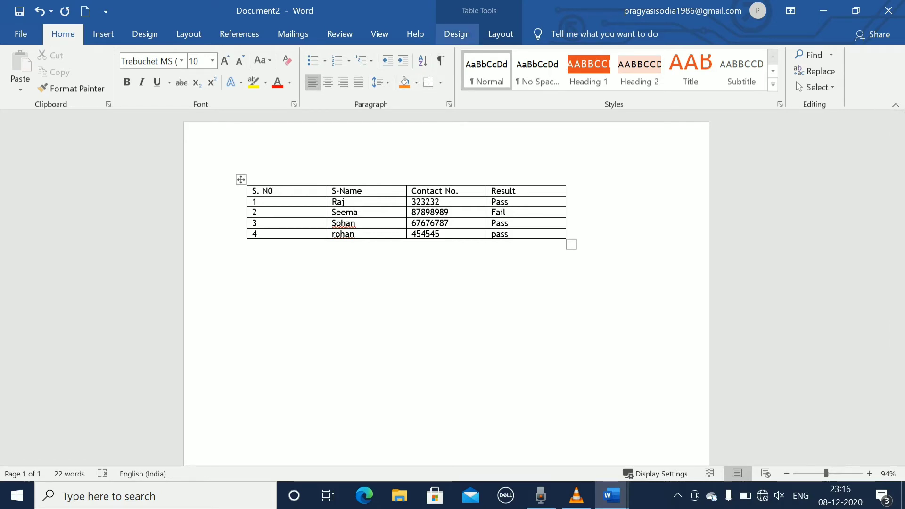
left_click(457, 34)
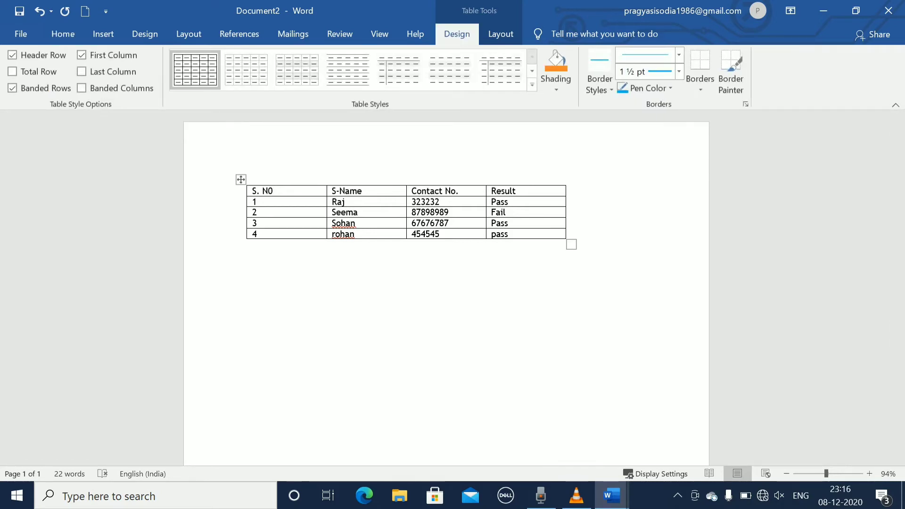
left_click(501, 34)
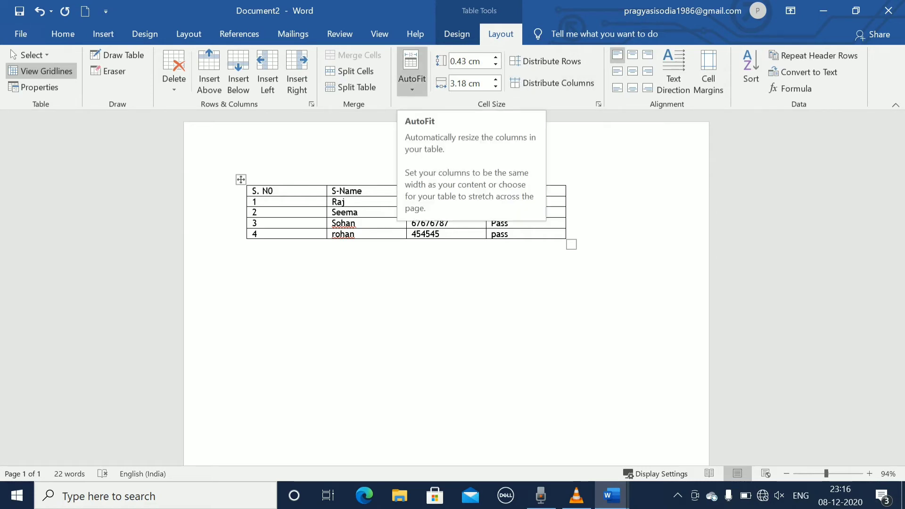
left_click(247, 263)
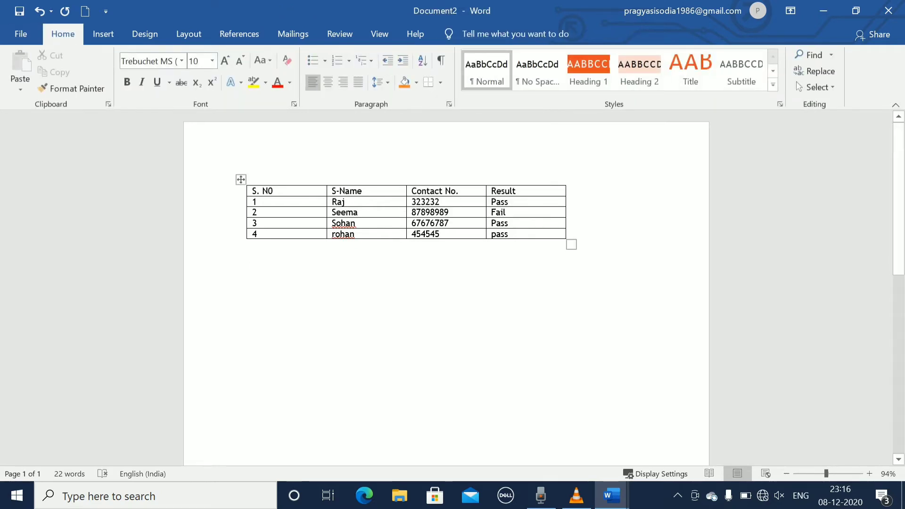
Set the height of the table row with serial number 2 to 0.7 cm.
left_click(358, 212)
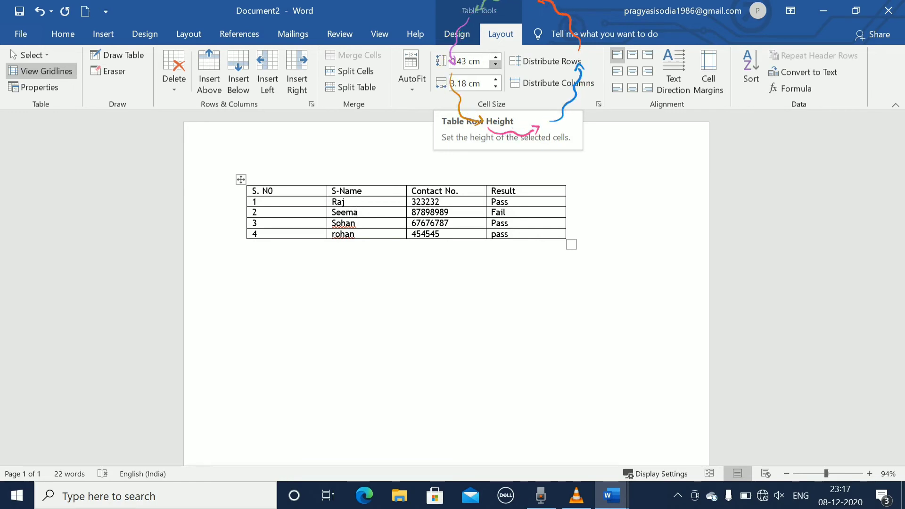
left_click(495, 57)
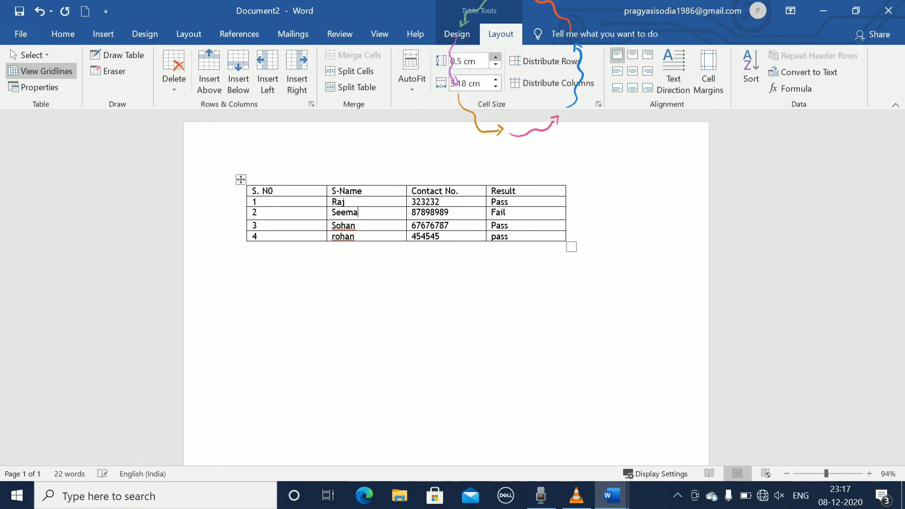
left_click(496, 56)
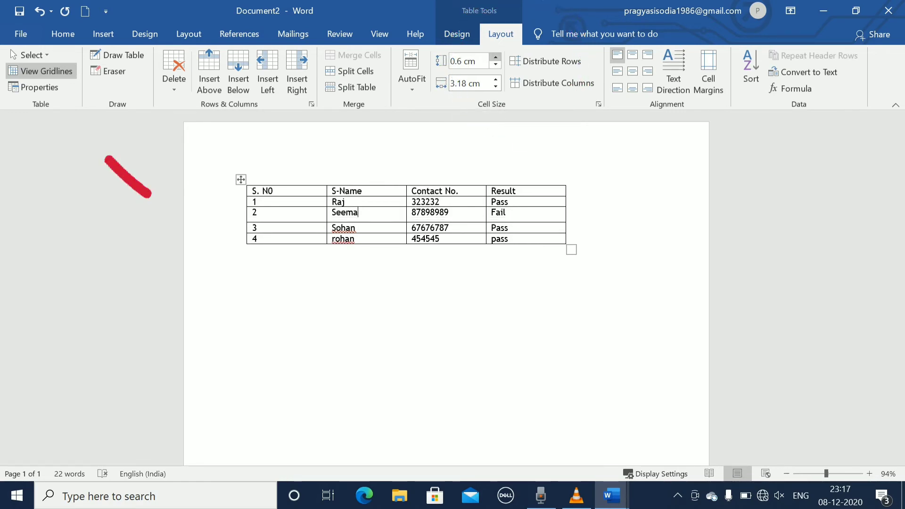
left_click(496, 57)
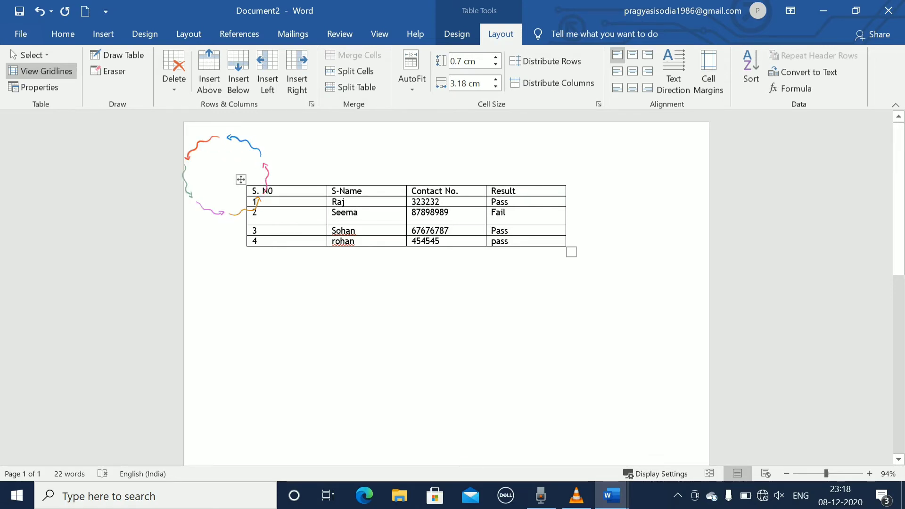
Select the whole results table and increase the height of all its rows to 1.5 cm.
left_click(240, 179)
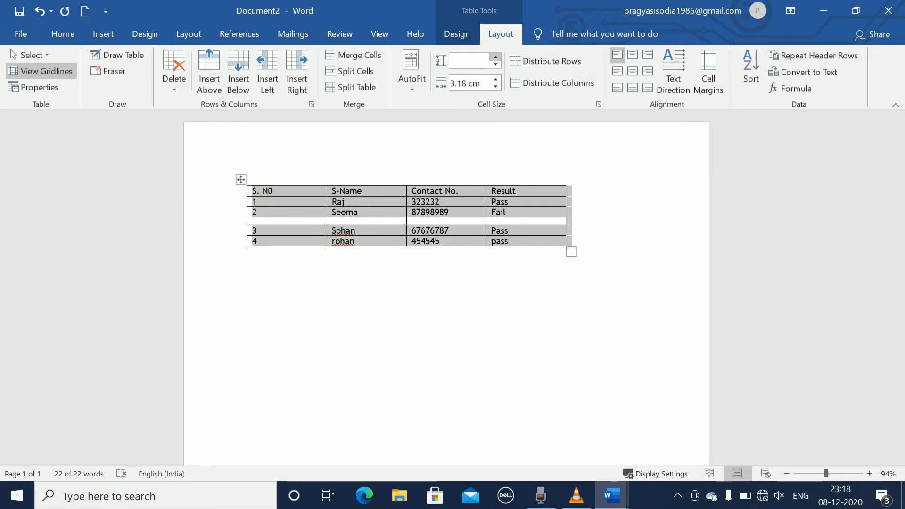
left_click(547, 61)
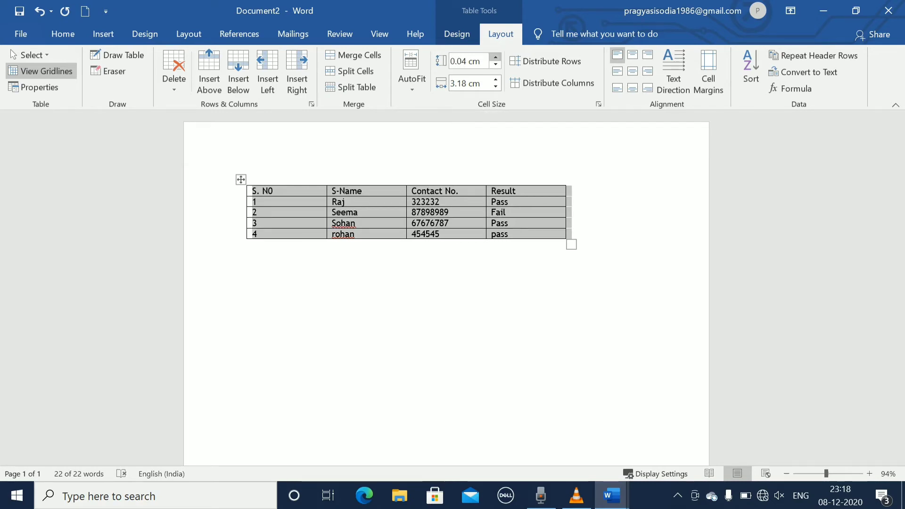
left_click(495, 57)
left_click(496, 57)
left_click(496, 57)
left_click(496, 57)
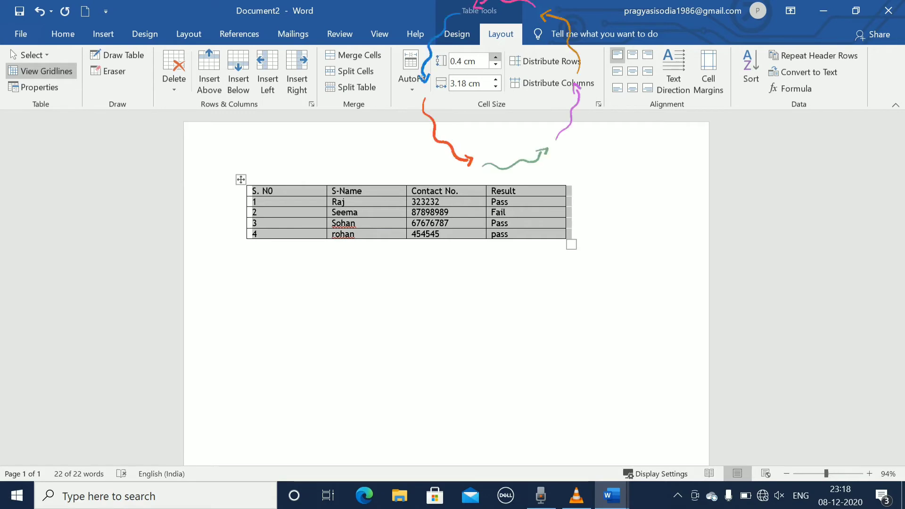
left_click(495, 57)
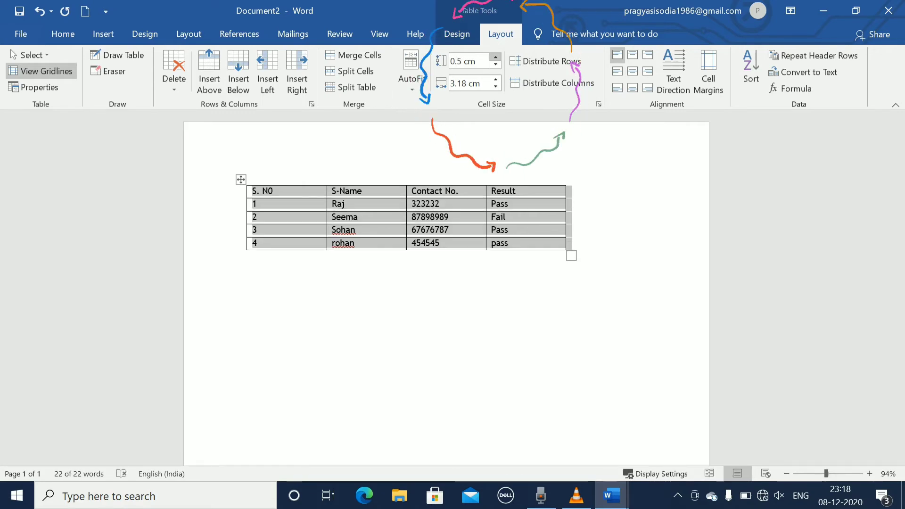
left_click(495, 57)
left_click(495, 57)
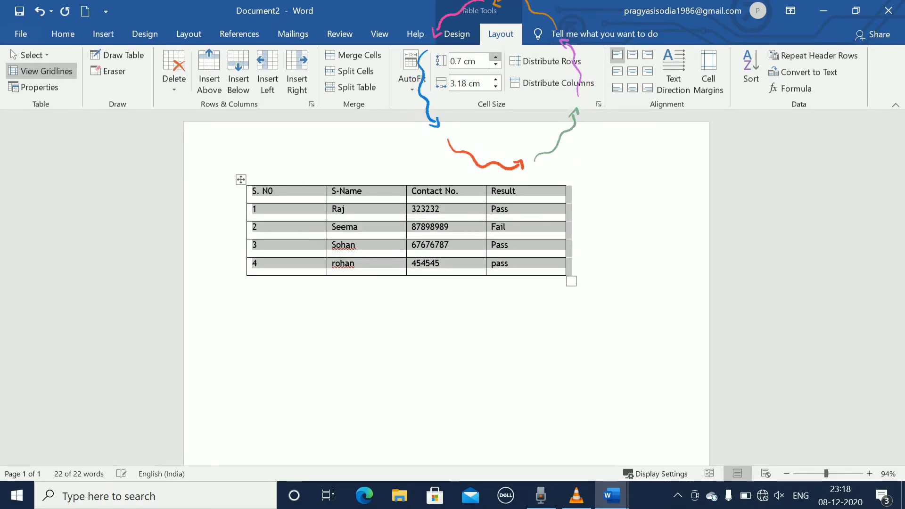
left_click(496, 57)
left_click(495, 57)
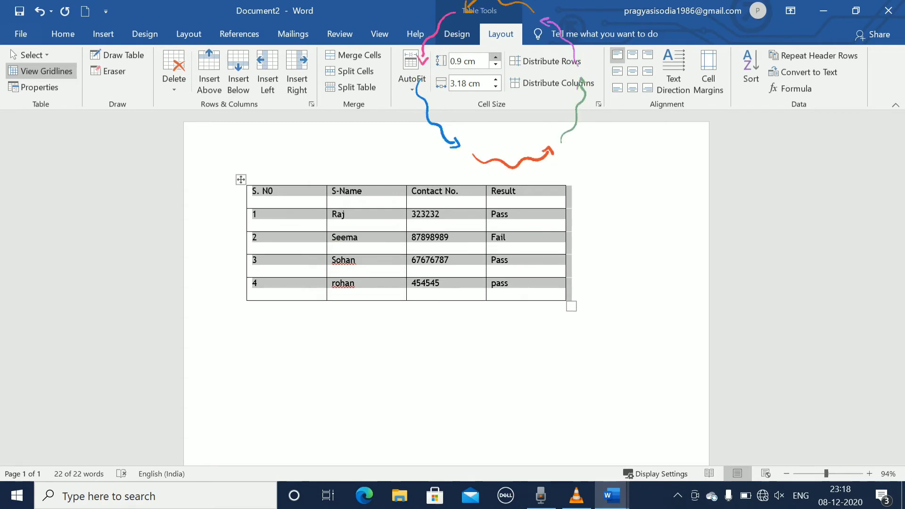
left_click(496, 57)
right_click(496, 57)
left_click(496, 57)
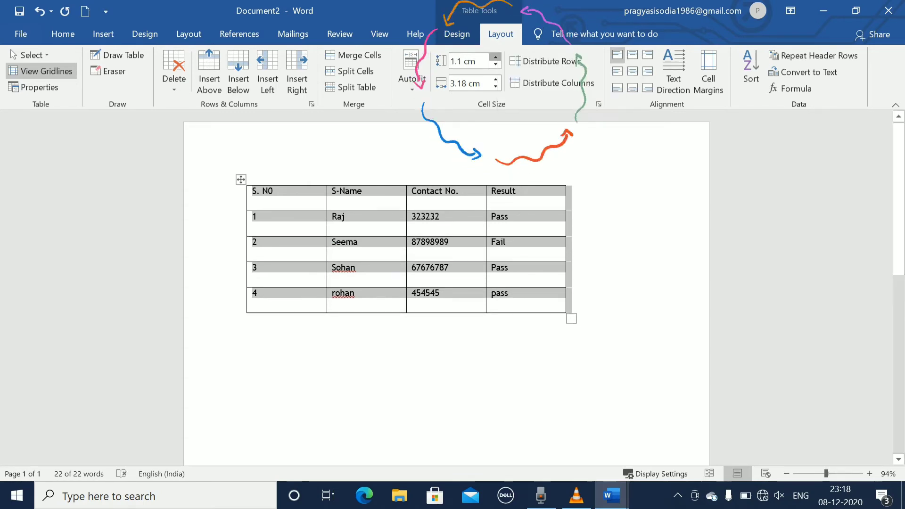
left_click(495, 57)
left_click(496, 57)
left_click(495, 57)
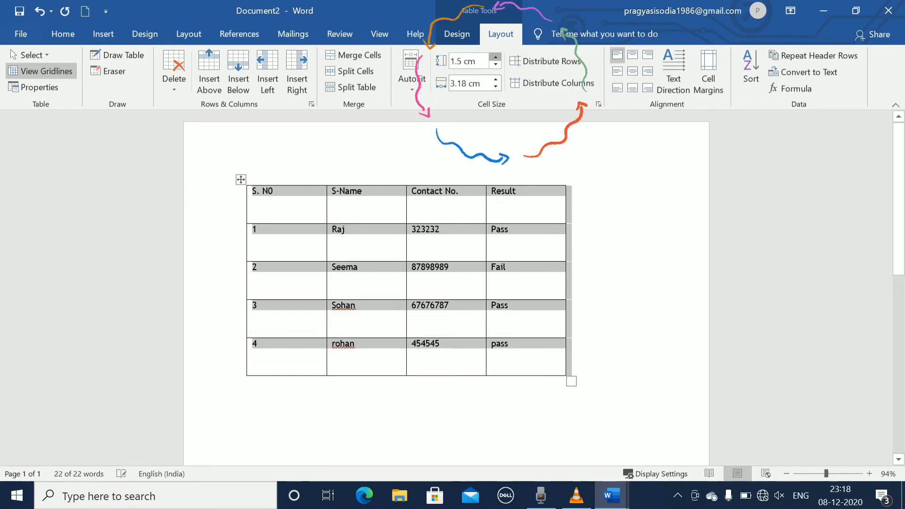
left_click(496, 57)
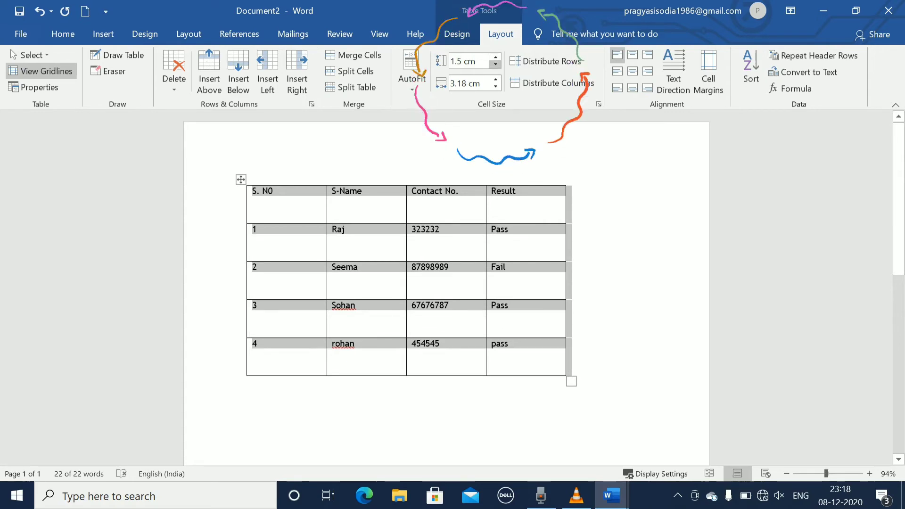
Reduce the height of all rows in the selected table to 0.5 cm.
left_click(496, 64)
left_click(496, 64)
left_click(496, 64)
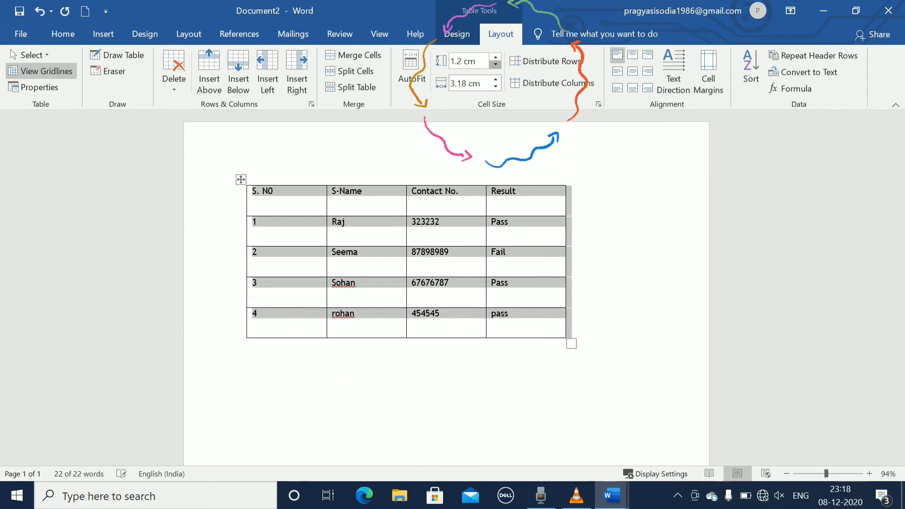
left_click(496, 64)
left_click(495, 64)
left_click(495, 64)
left_click(495, 64)
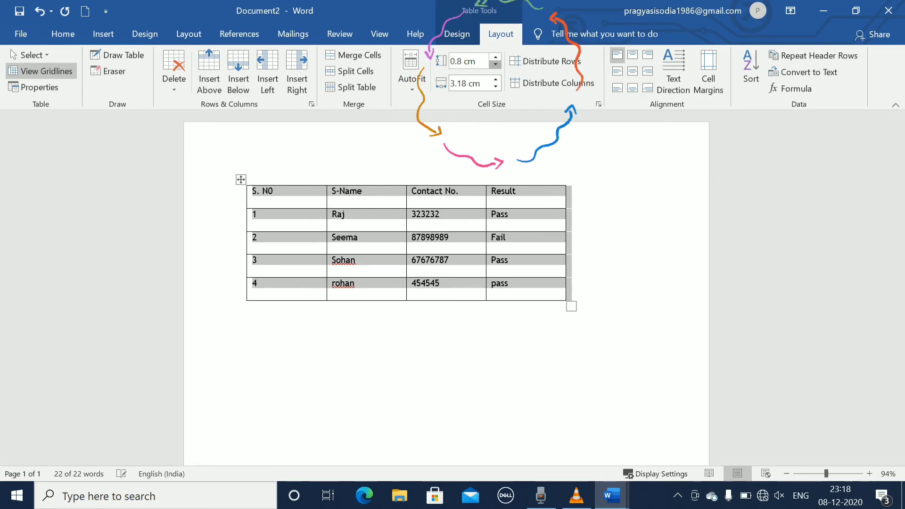
left_click(495, 64)
left_click(496, 64)
left_click(496, 64)
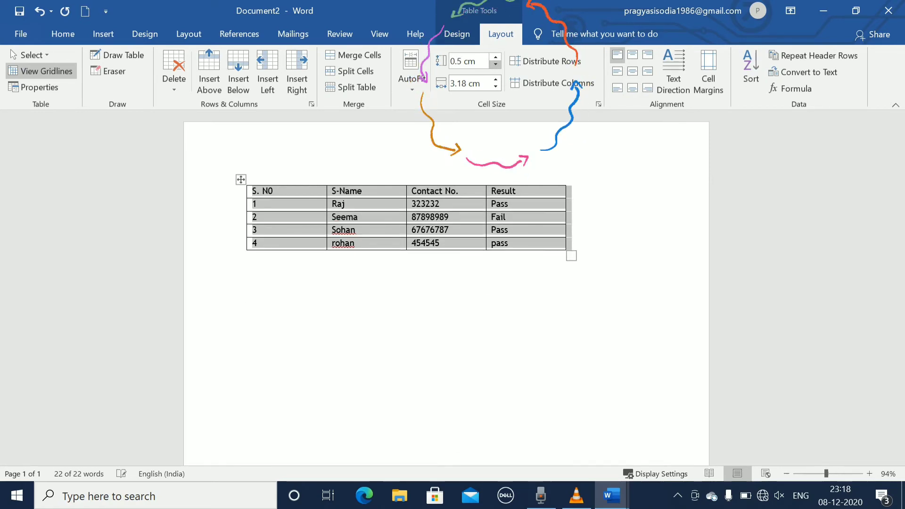
Set the height of all rows in the selected table to 1.4 cm.
left_click(496, 57)
left_click(495, 57)
left_click(496, 57)
left_click(496, 57)
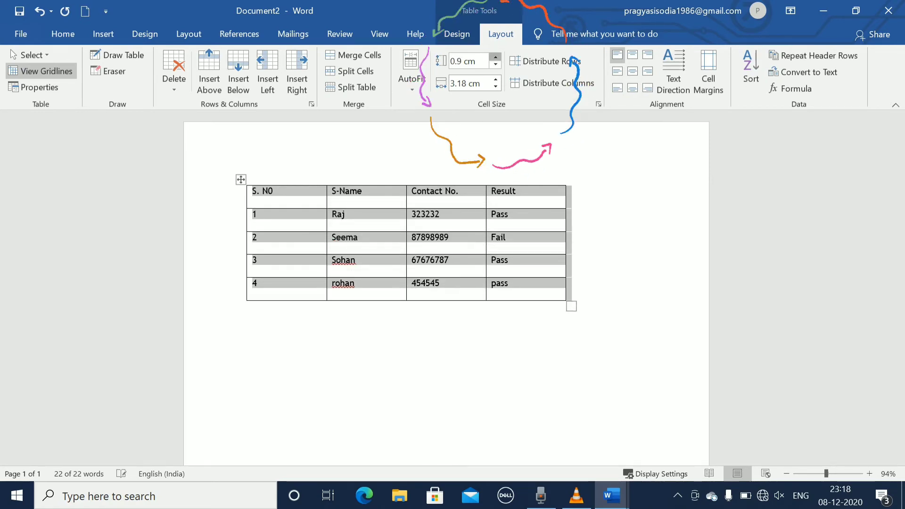
left_click(496, 57)
left_click(496, 58)
left_click(495, 57)
left_click(495, 58)
left_click(496, 57)
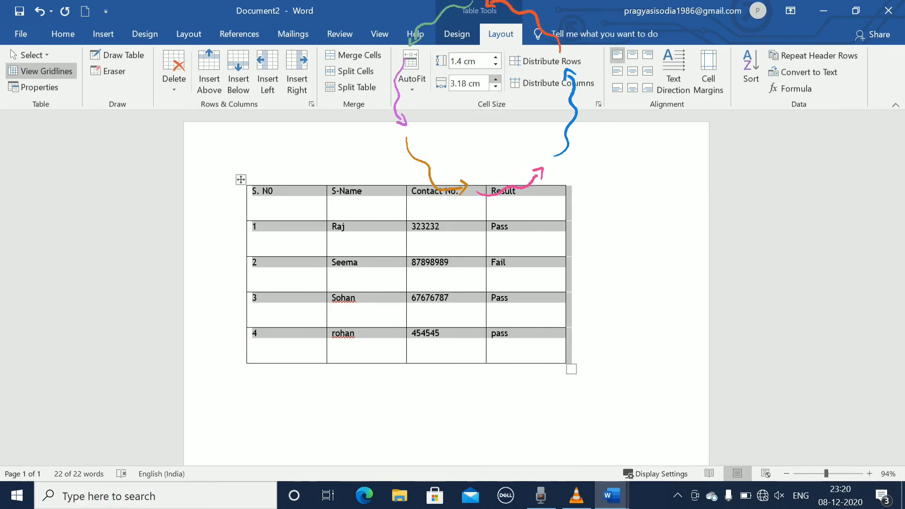
Widen all columns of the selected results table to 3.7 cm.
key("Up")
key("Up")
key("Up")
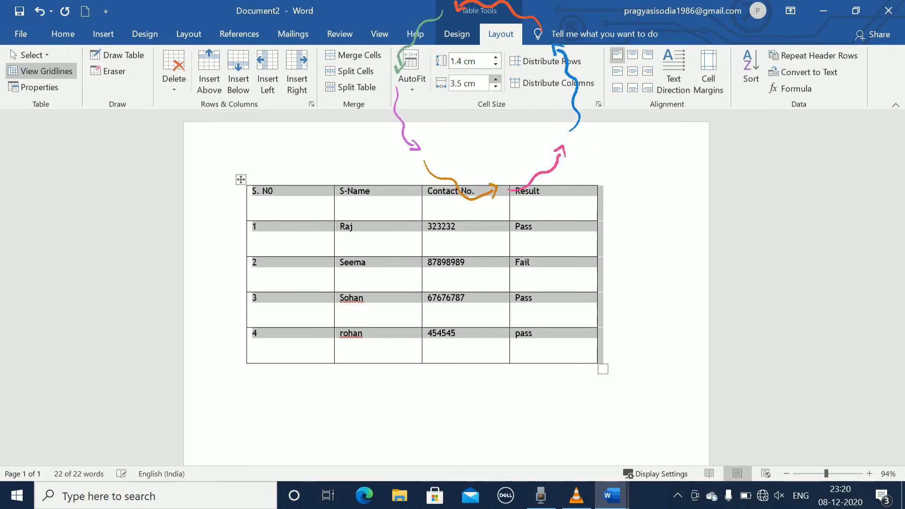
key("Up")
key("Up")
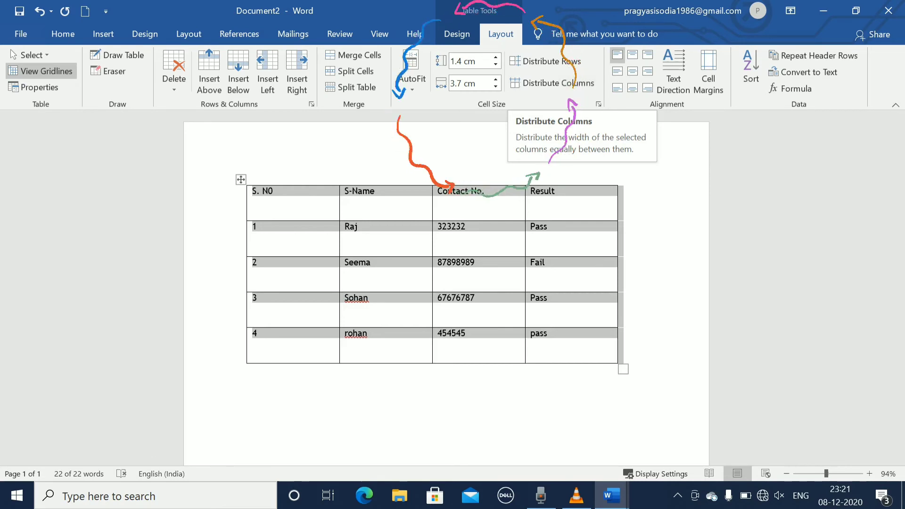
Widen all columns of the selected results table to 4.2 cm.
left_click(496, 79)
left_click(496, 79)
left_click(496, 79)
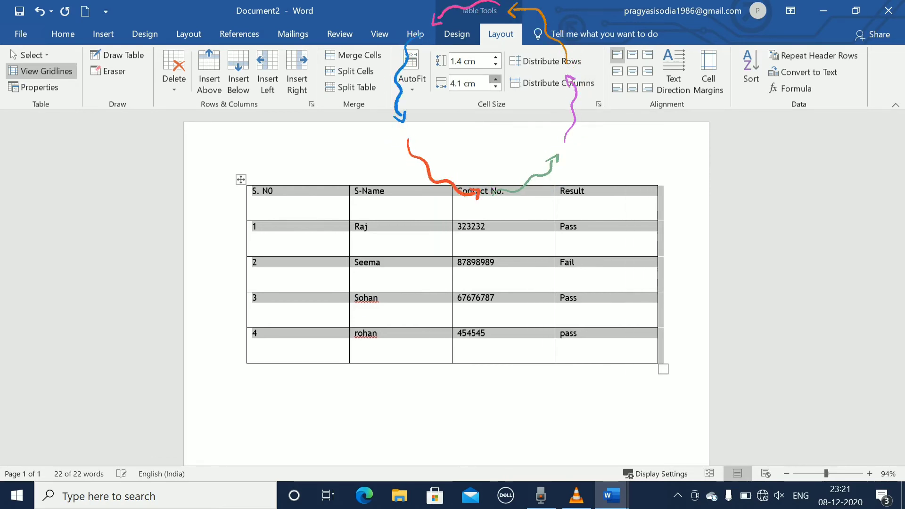
left_click(496, 79)
left_click(496, 79)
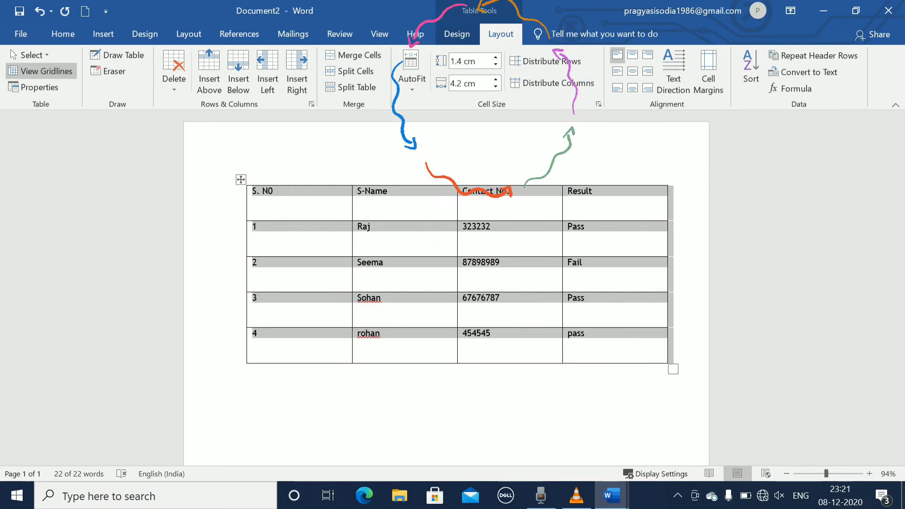
Narrow all columns of the selected results table to 3.6 cm.
left_click(495, 86)
left_click(495, 86)
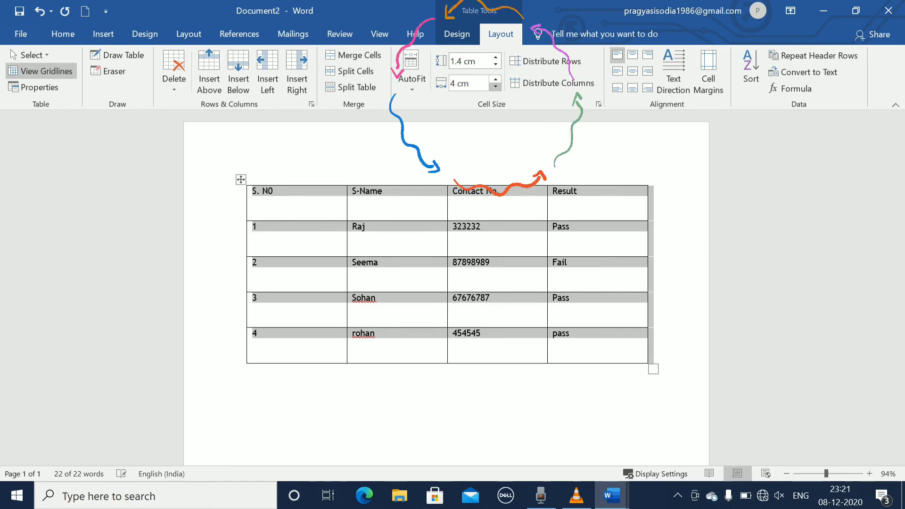
left_click(495, 86)
left_click(496, 86)
left_click(495, 86)
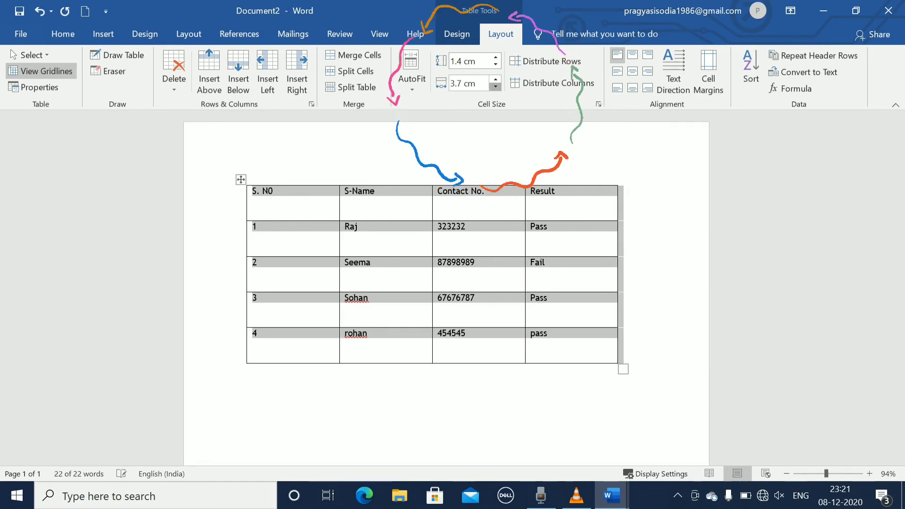
left_click(496, 87)
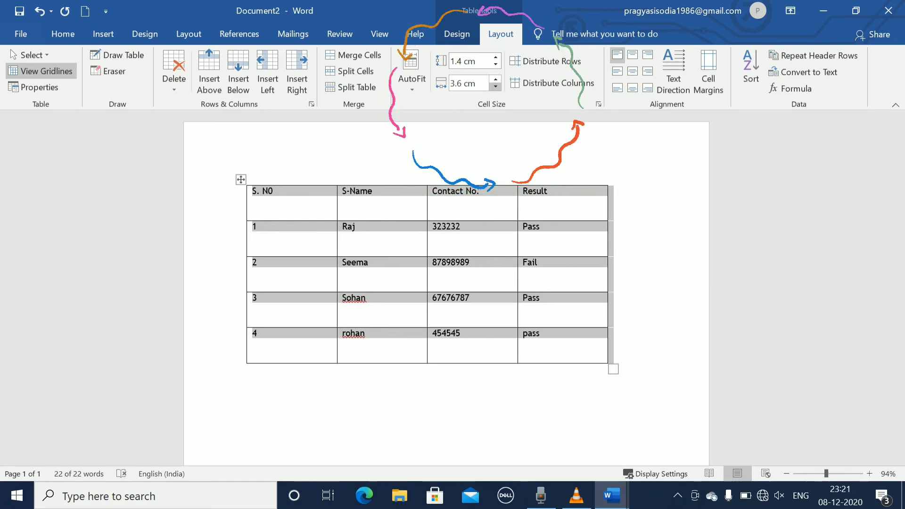
Increase the column width of the whole selected results table to 4.2 cm.
left_click(496, 79)
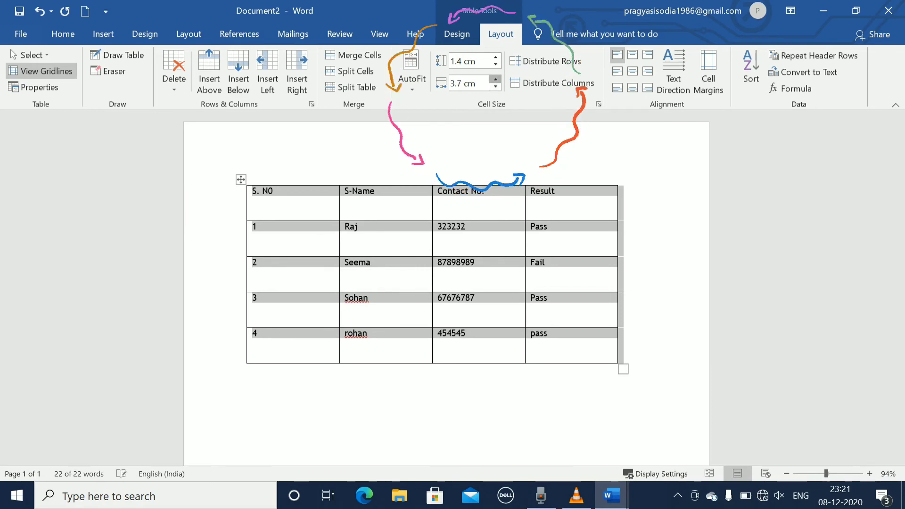
left_click(495, 79)
left_click(496, 79)
left_click(495, 79)
left_click(496, 79)
left_click(496, 79)
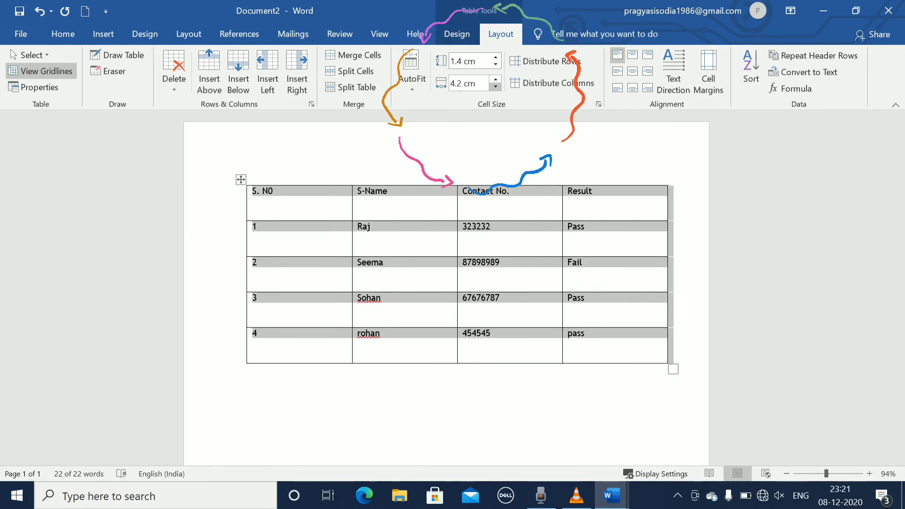
Reduce the width of all columns in the selected table to 3.7 cm.
left_click(496, 87)
left_click(496, 87)
left_click(495, 87)
left_click(495, 87)
left_click(495, 86)
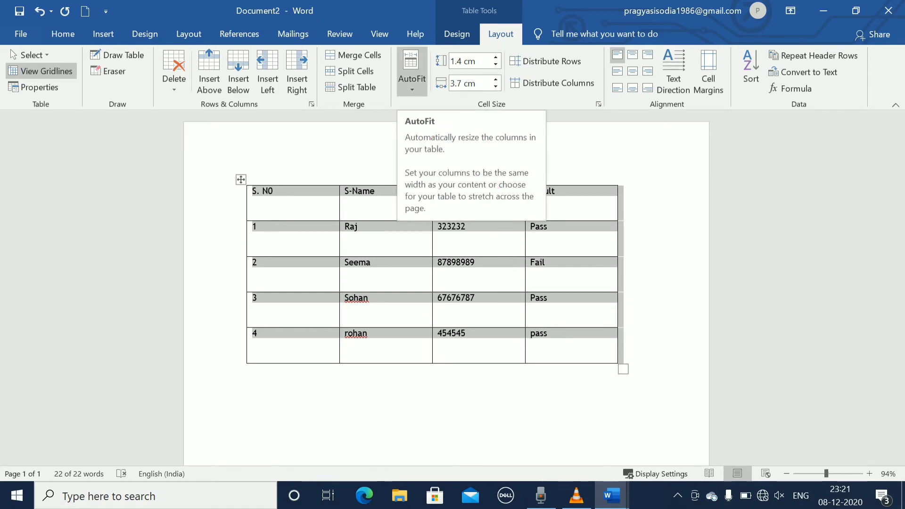
Apply AutoFit Contents to the selected results table, followed by AutoFit Window.
left_click(412, 76)
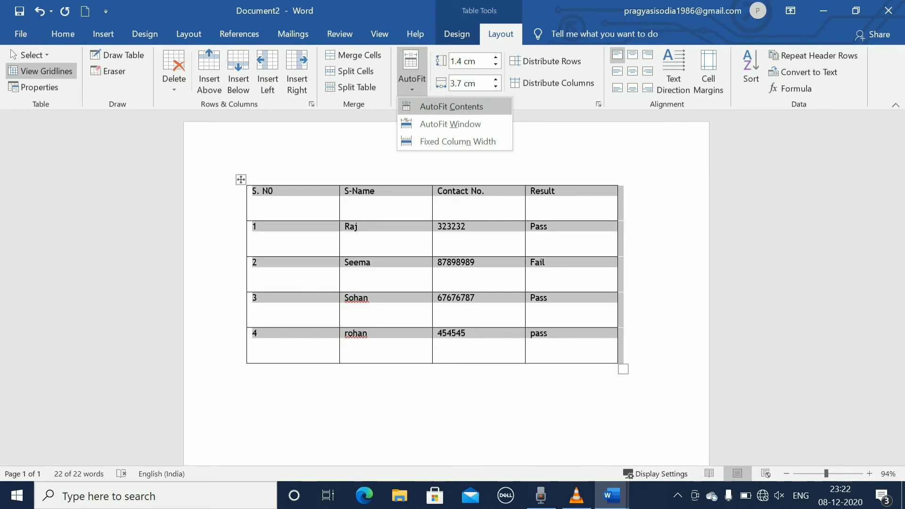
left_click(452, 107)
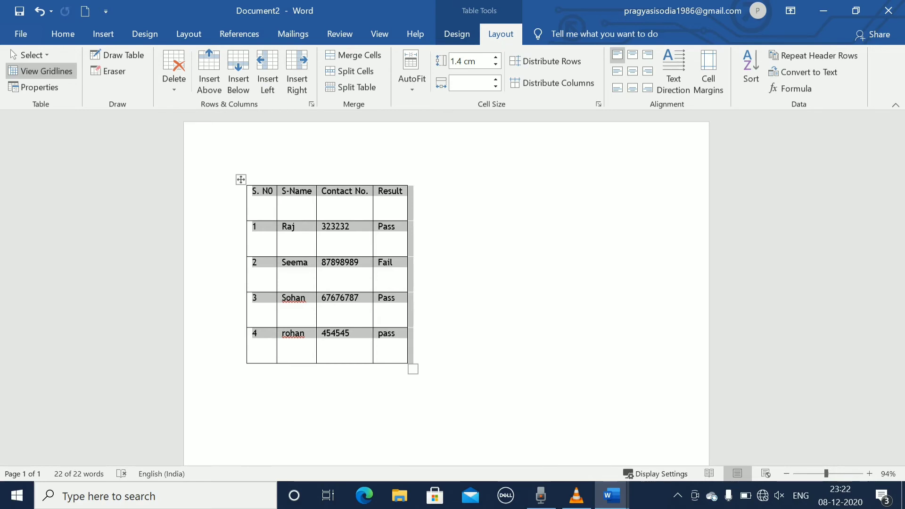
left_click(413, 75)
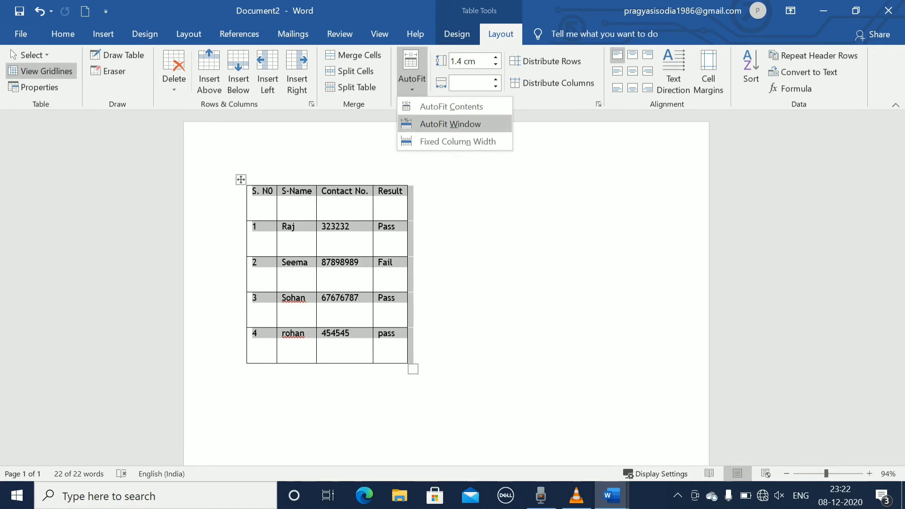
left_click(450, 124)
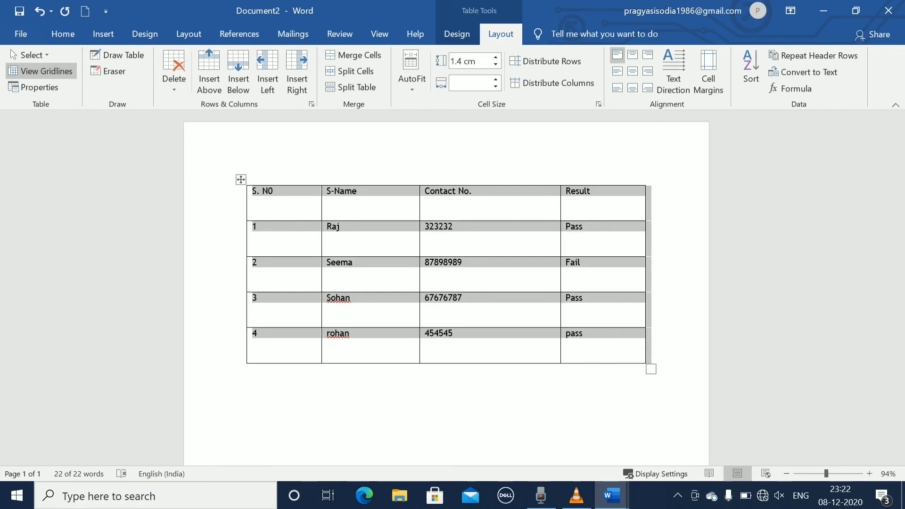
Set the width of all columns in the results table to 1.6 cm and add an empty row at its end.
type("1.6")
key("Return")
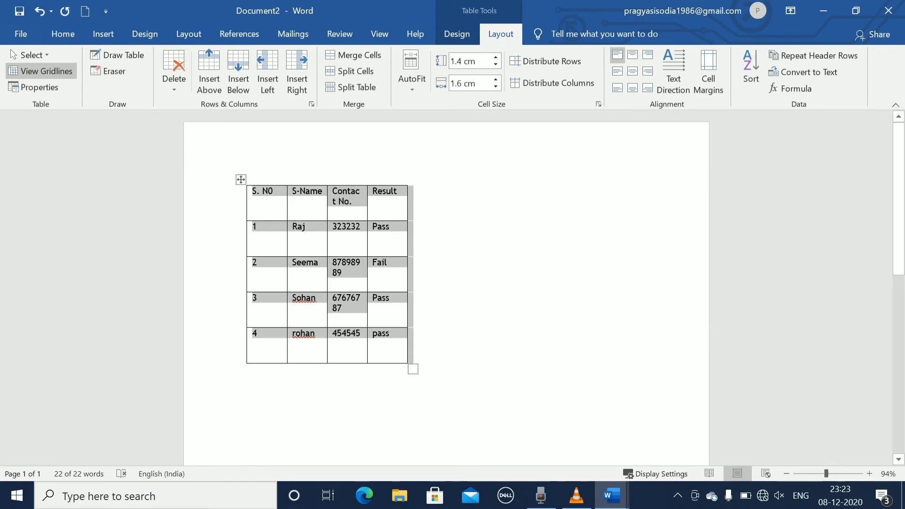
key("Right")
key("Tab")
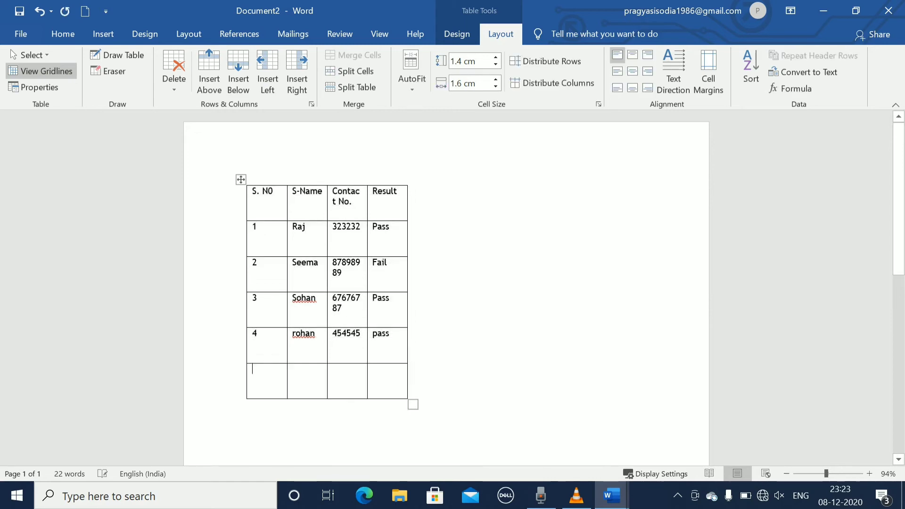
key("alt+h")
key("alt+n")
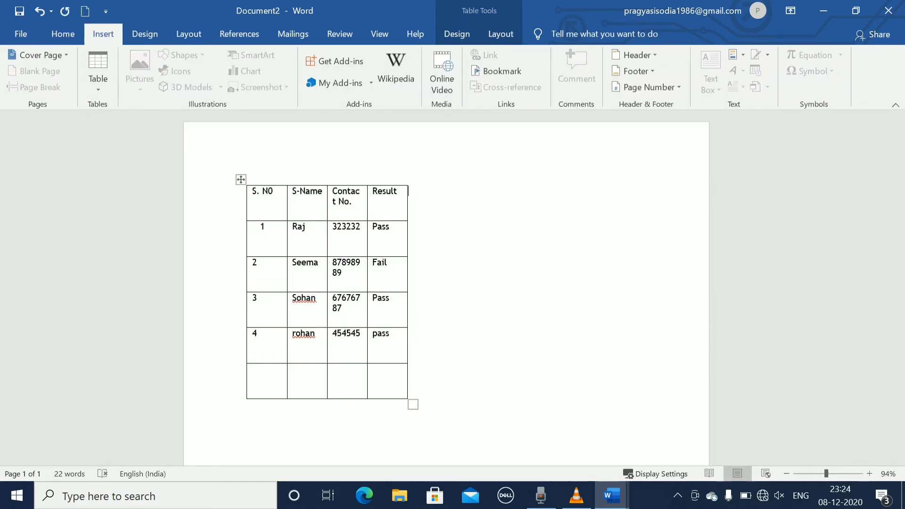
key("t")
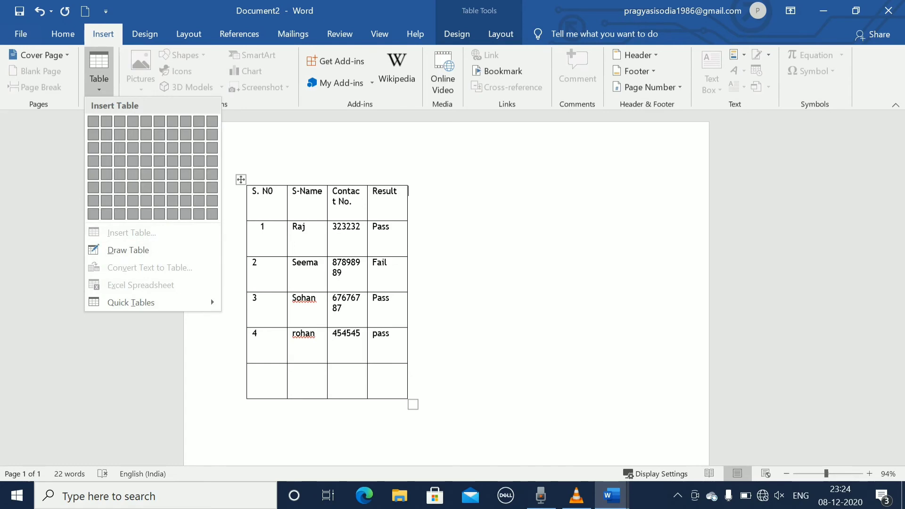
key("Escape")
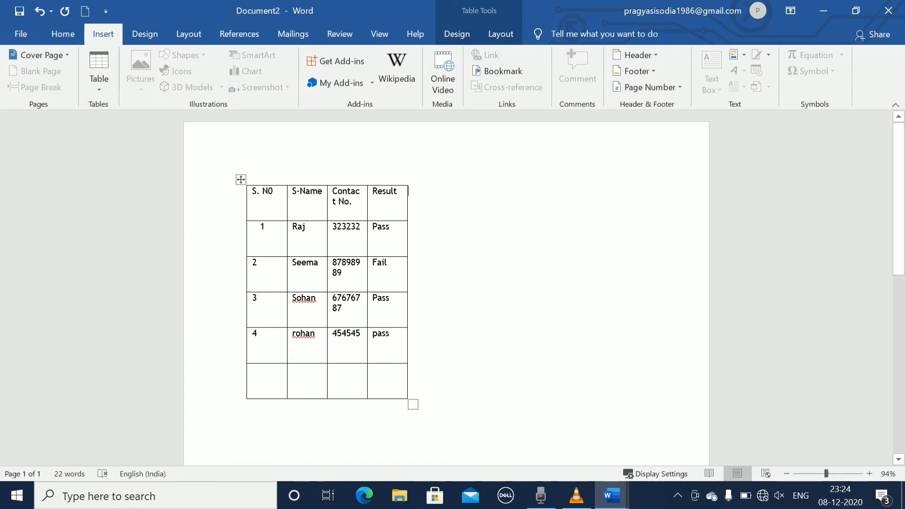
Insert a table with 4 columns and 3 rows on the empty line below the results table.
left_click(247, 425)
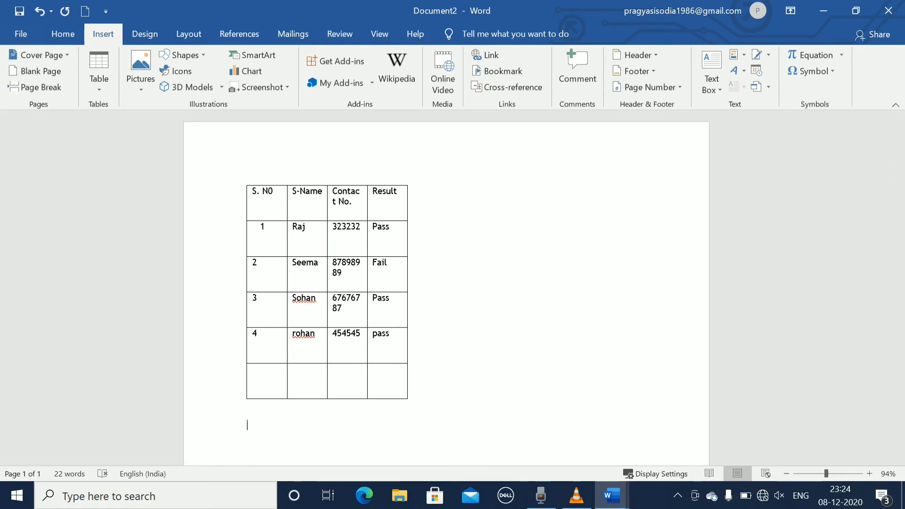
left_click(99, 75)
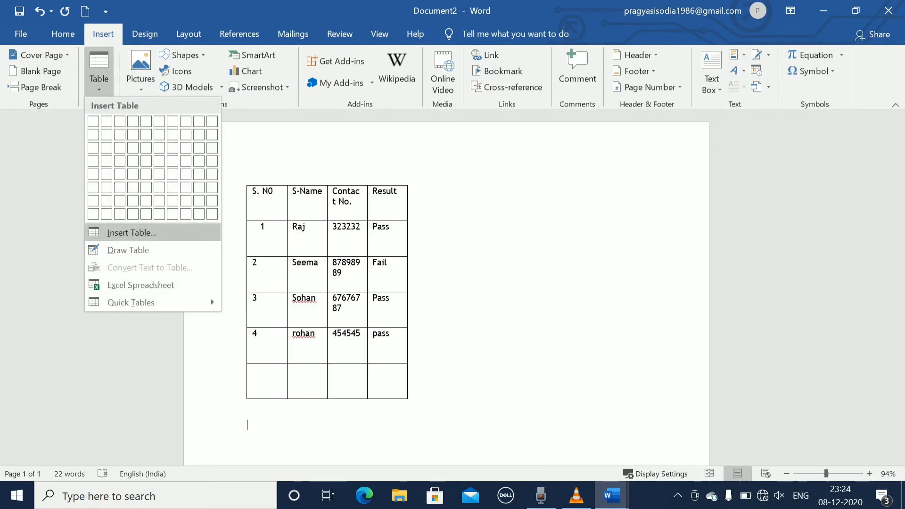
left_click(127, 232)
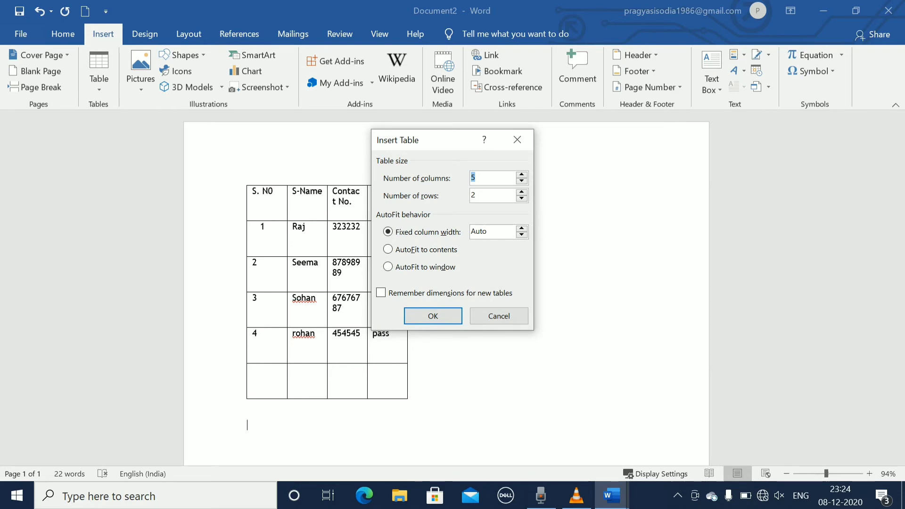
type("4")
key("BackSpace")
type("3")
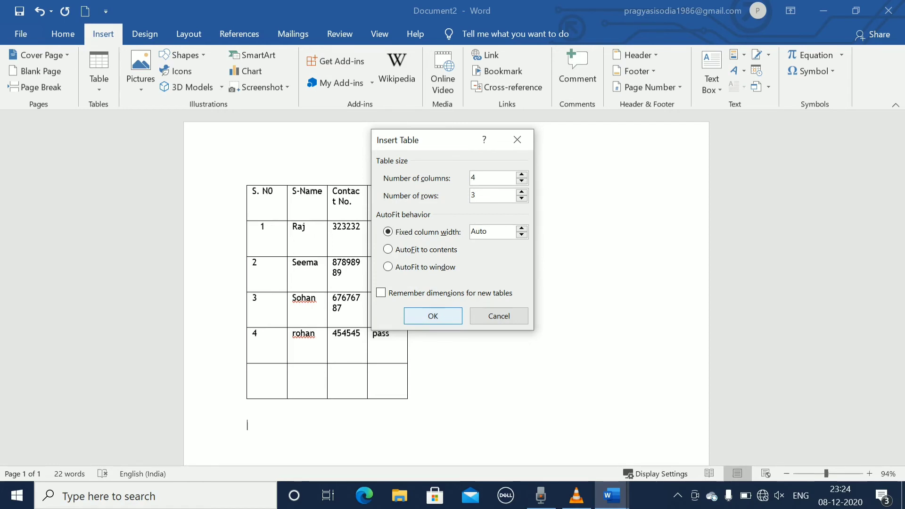
key("Return")
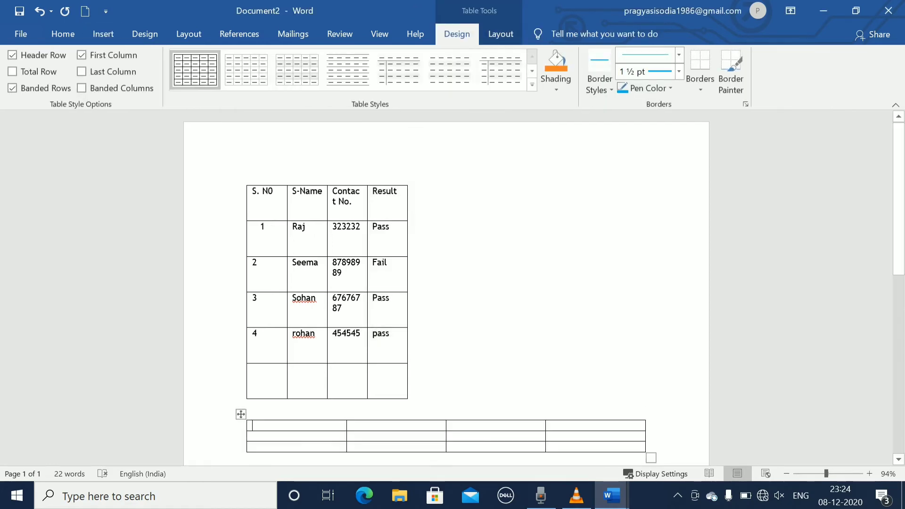
Delete the whole empty 4-column table below the results table.
scroll(447, 283, "down", 10)
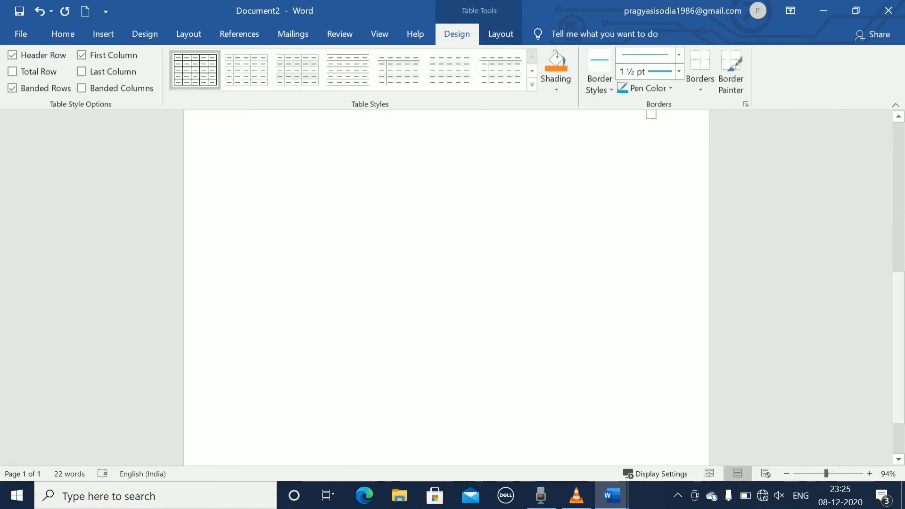
scroll(446, 283, "up", 10)
left_click_drag(325, 276, 420, 393)
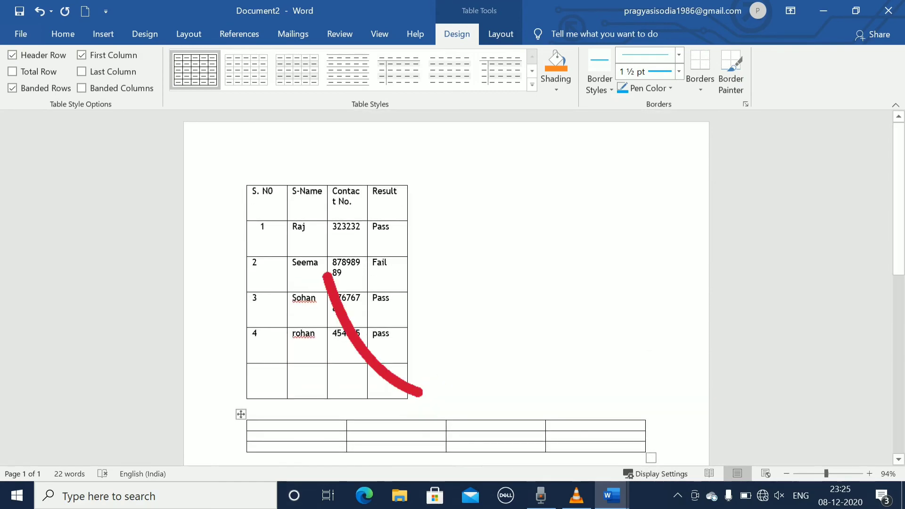
left_click(241, 415)
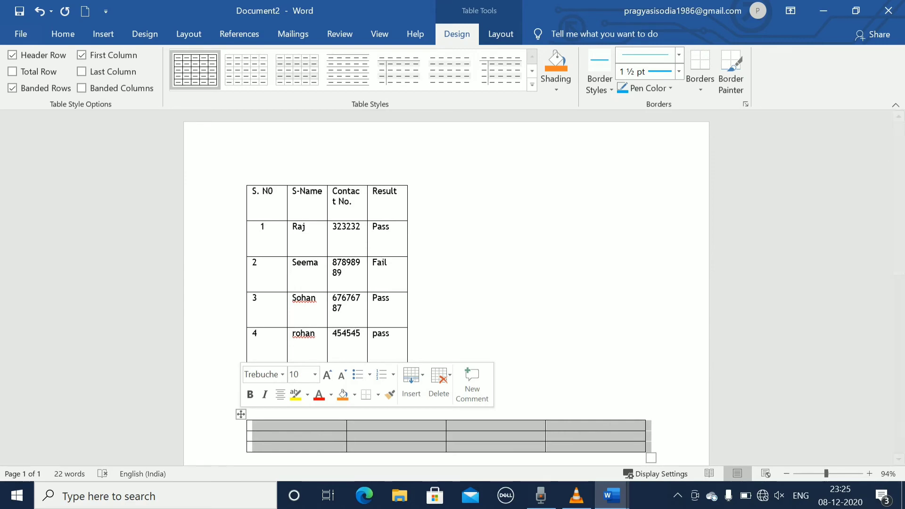
left_click(253, 425)
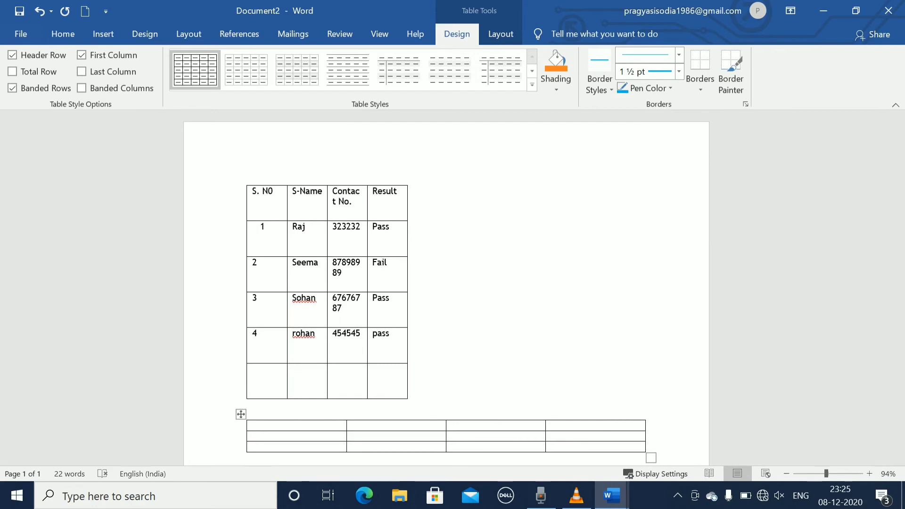
left_click(241, 414)
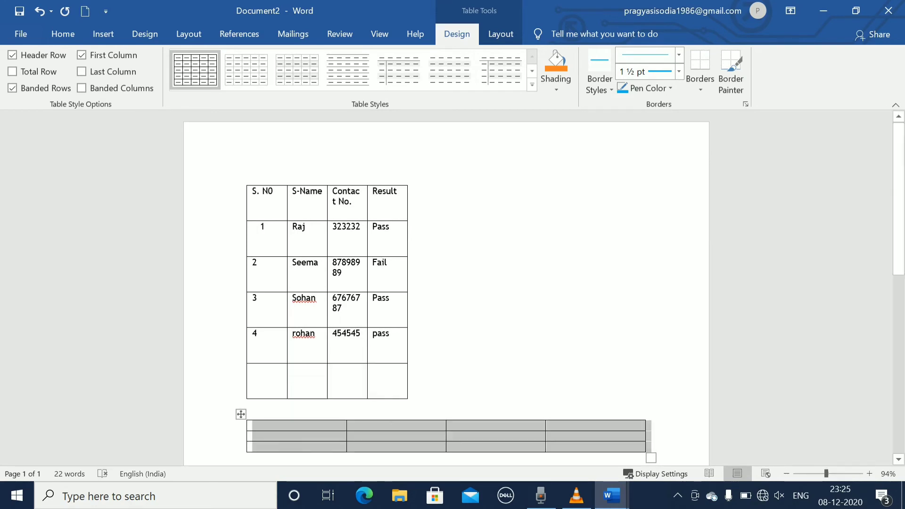
right_click(241, 414)
key("Up")
key("Up")
key("Up")
key("Up")
key("Up")
key("Up")
key("Up")
key("Up")
key("Up")
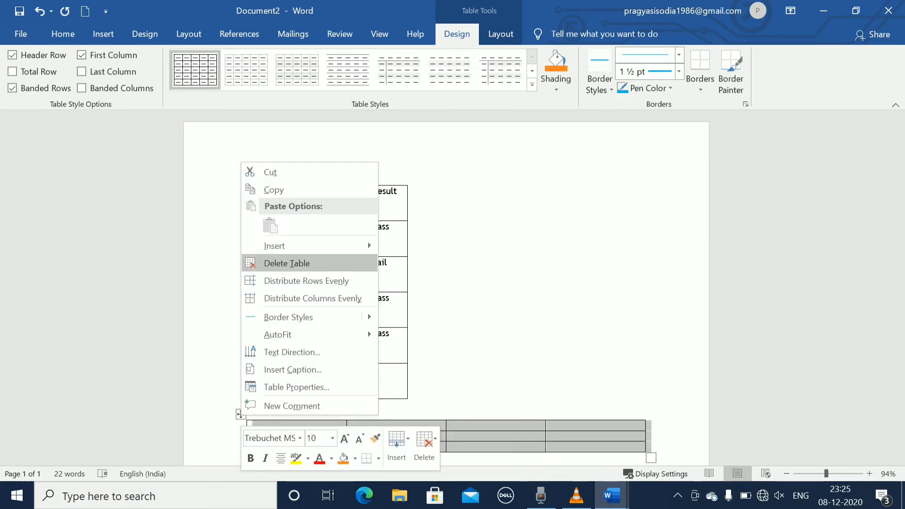
key("Return")
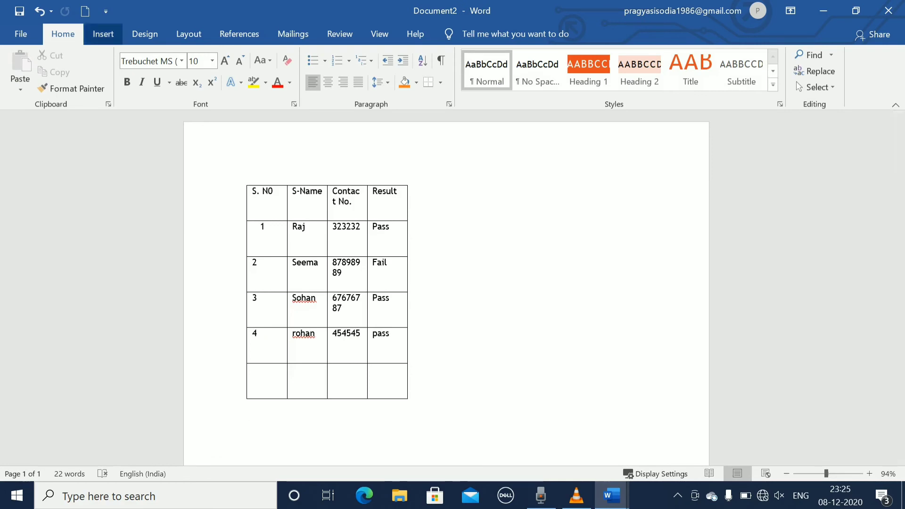
Insert a table with 5 columns, 2 rows and a fixed column width of 1.1 cm below the results table.
left_click(103, 33)
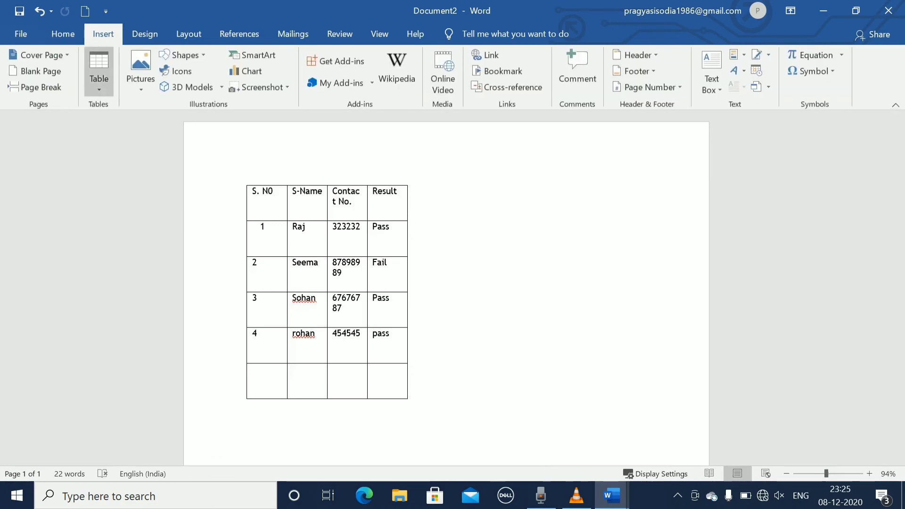
left_click(99, 75)
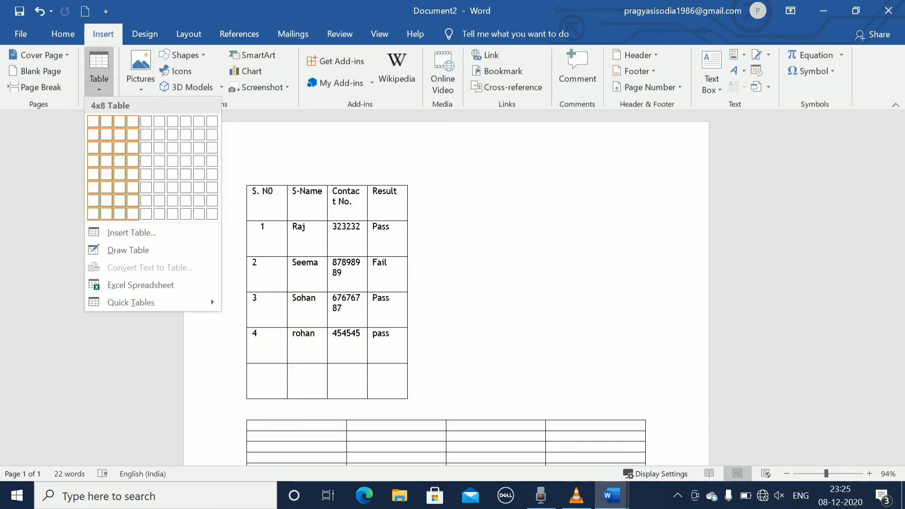
left_click(132, 232)
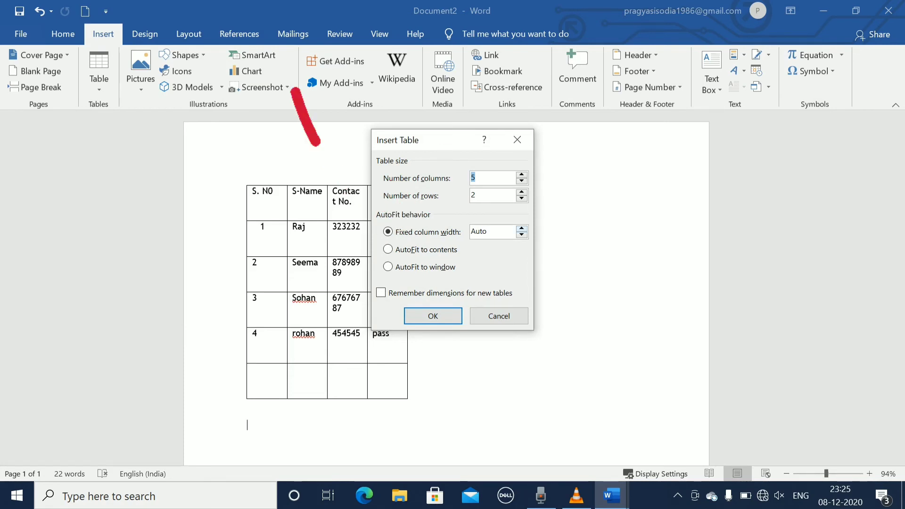
left_click(521, 229)
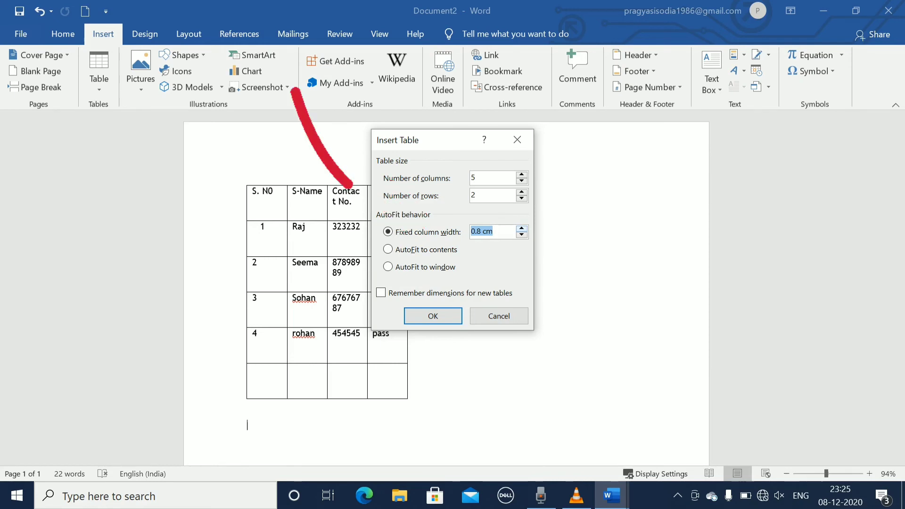
left_click(521, 229)
left_click(521, 229)
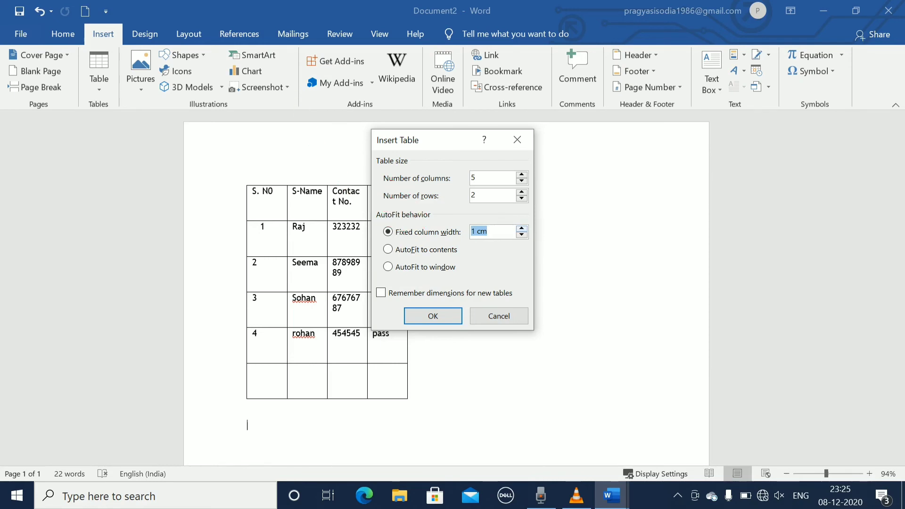
left_click(521, 229)
left_click(433, 316)
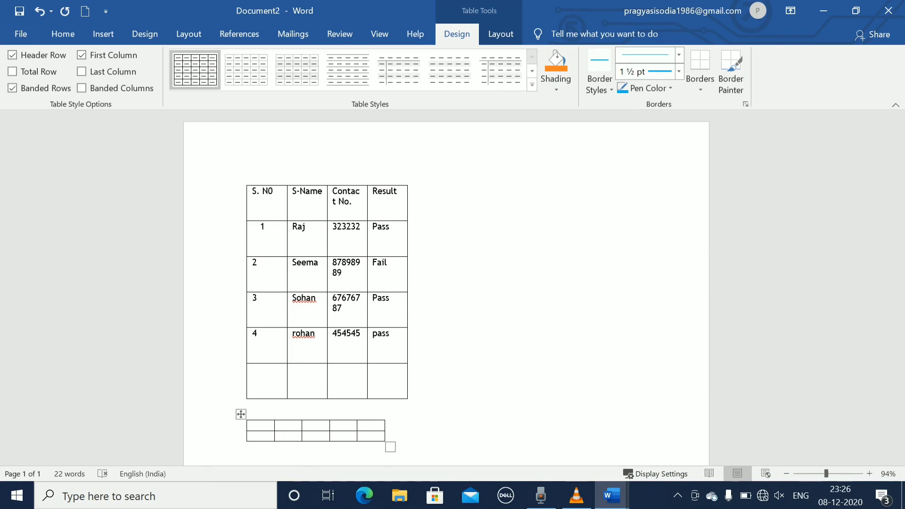
Delete the whole empty 5-column table below the results table.
left_click(273, 192)
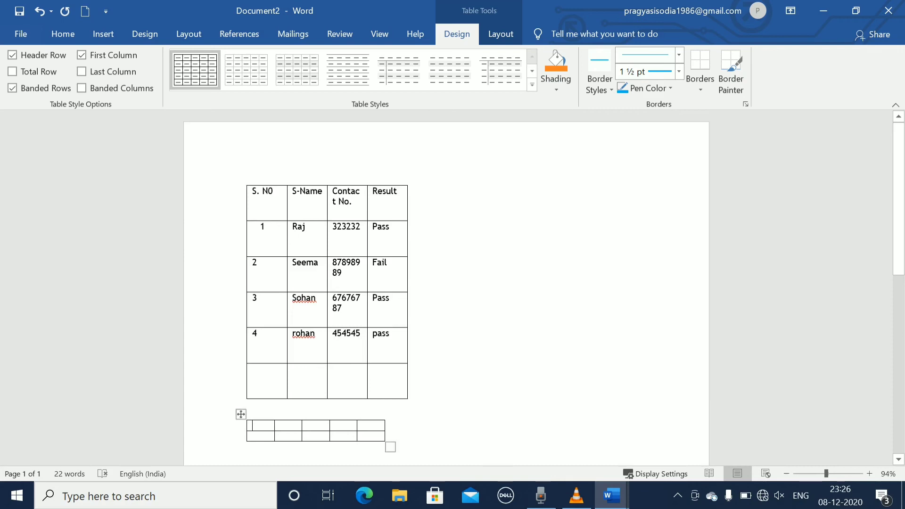
left_click(241, 414)
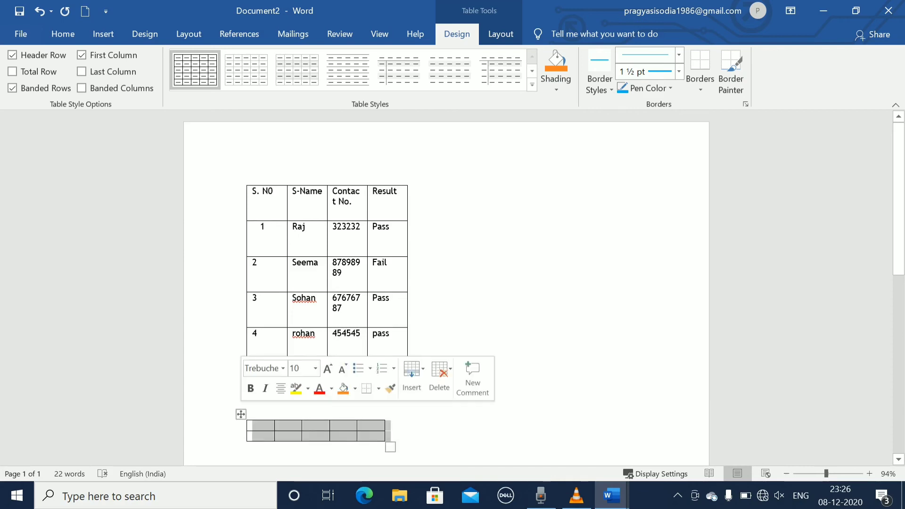
right_click(241, 414)
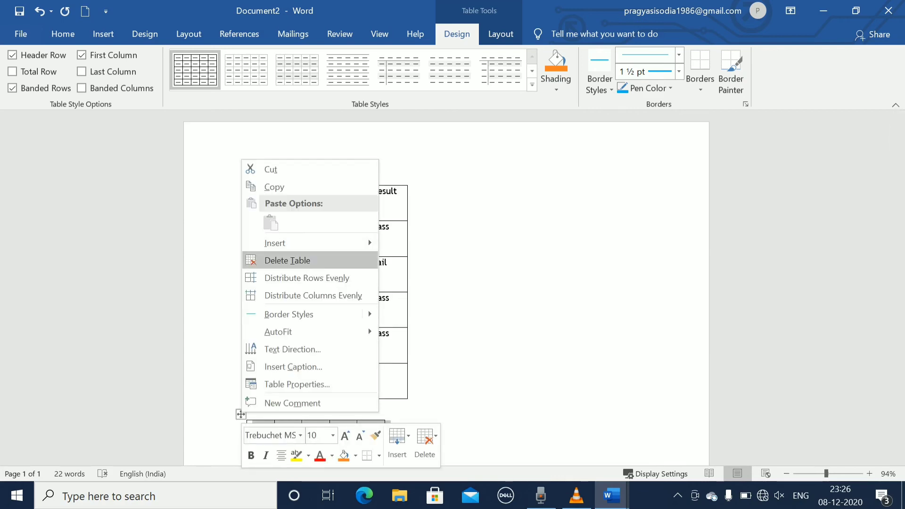
left_click(287, 260)
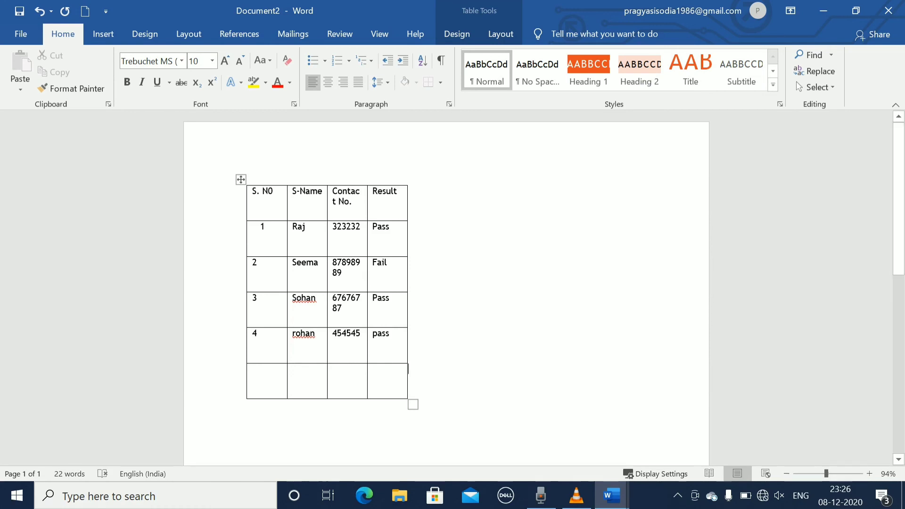
Insert an empty row above the header row of the results table.
left_click(268, 191)
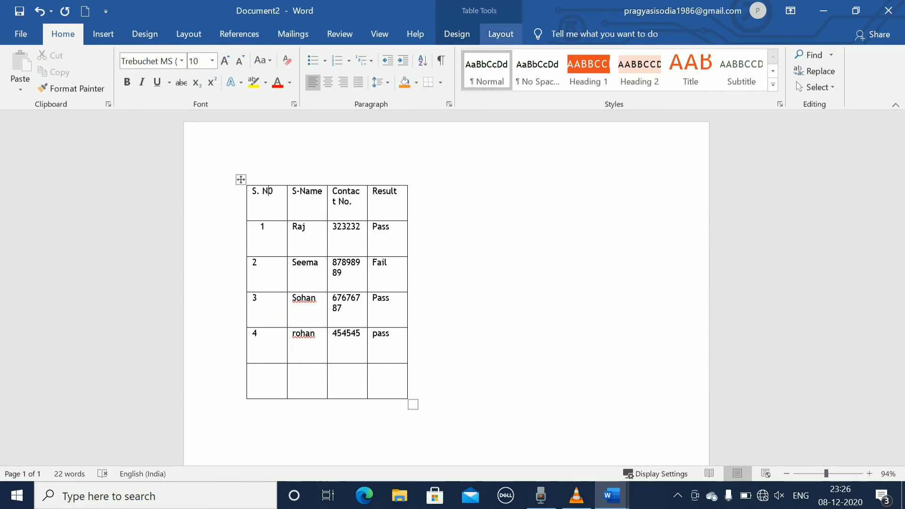
left_click(501, 33)
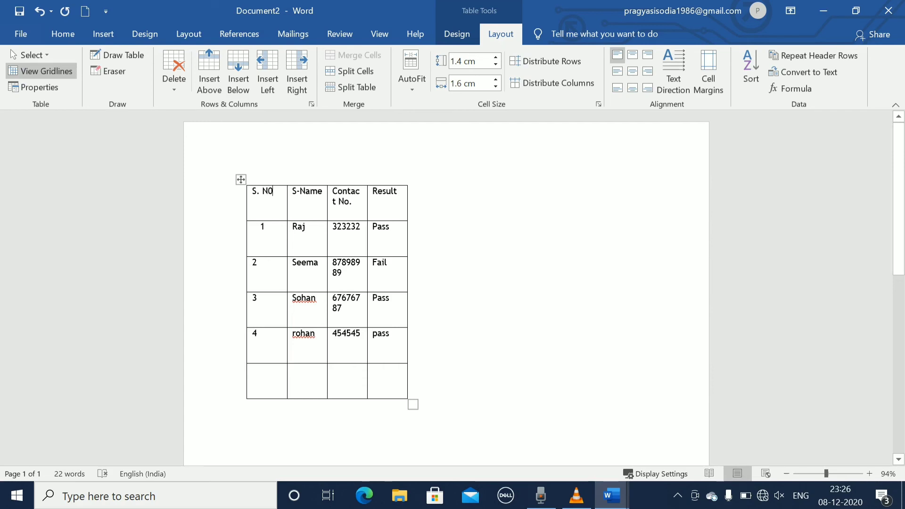
key("shift+F10")
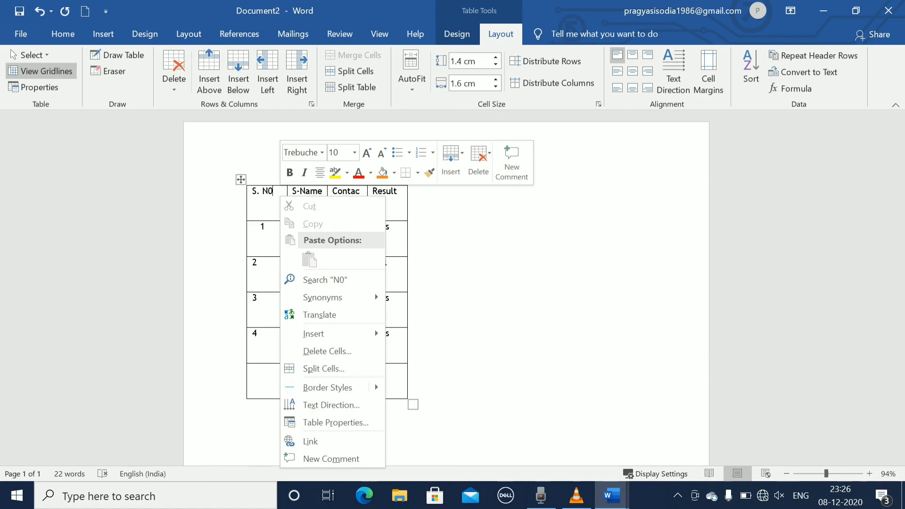
key("Escape")
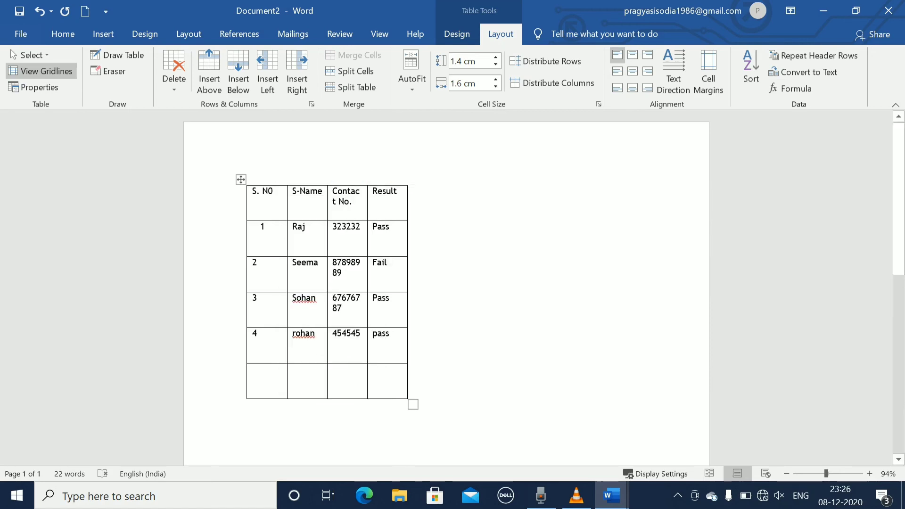
key("shift+F10")
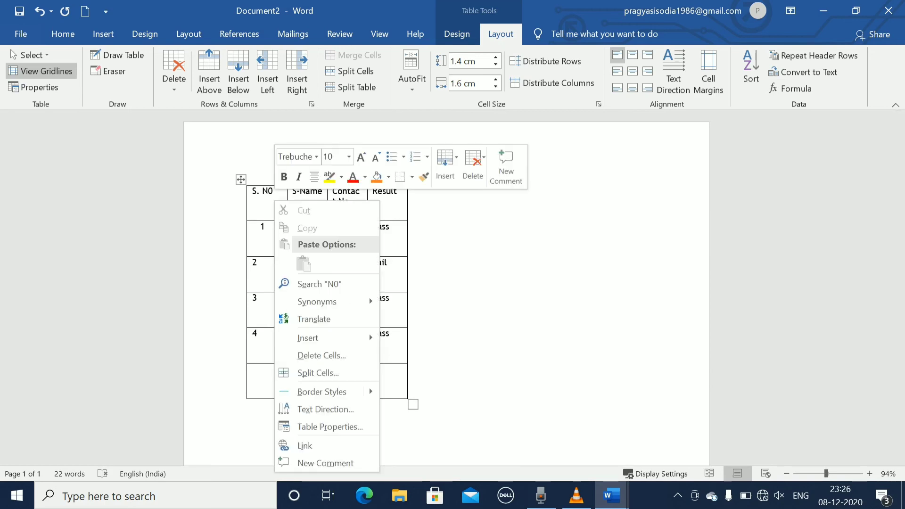
key("Down")
key("Down")
key("Down")
key("Down")
key("Down")
key("Right")
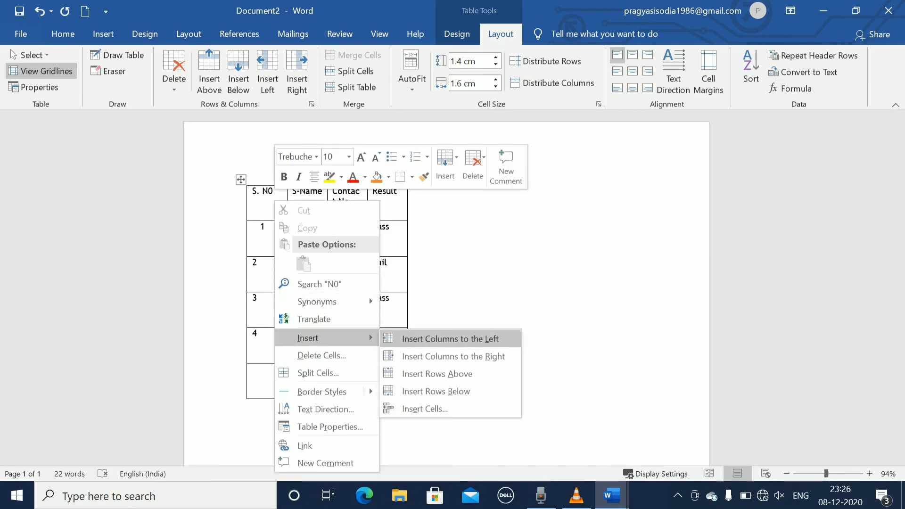
key("Down")
key("Down")
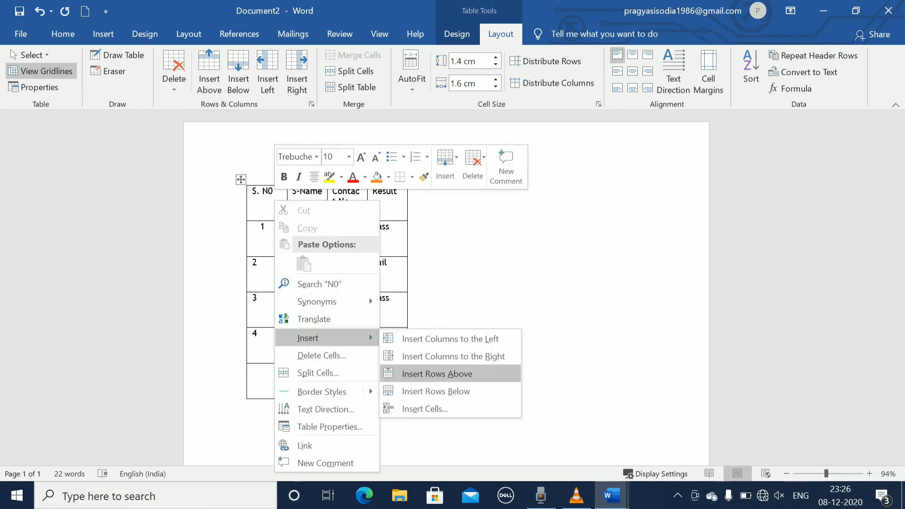
key("Down")
key("Up")
key("Return")
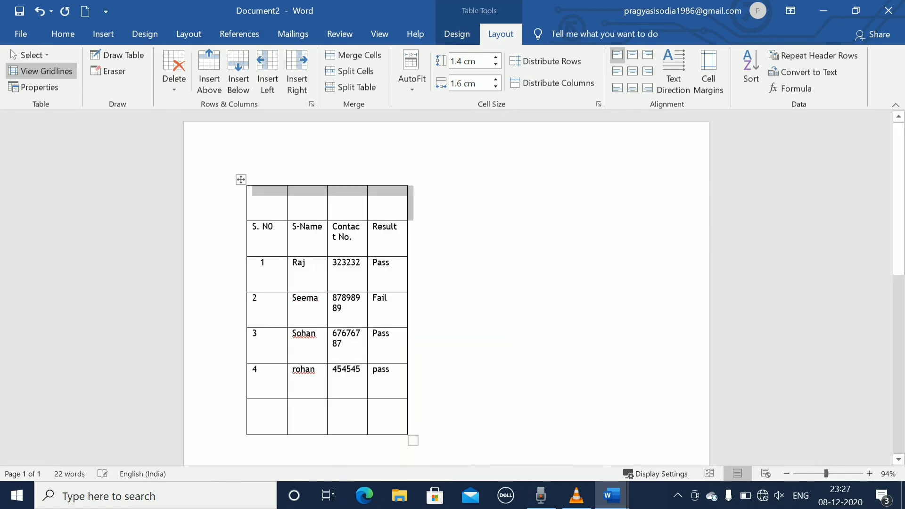
Enter "Result of Student" in the first cell of the empty top row.
left_click(408, 191)
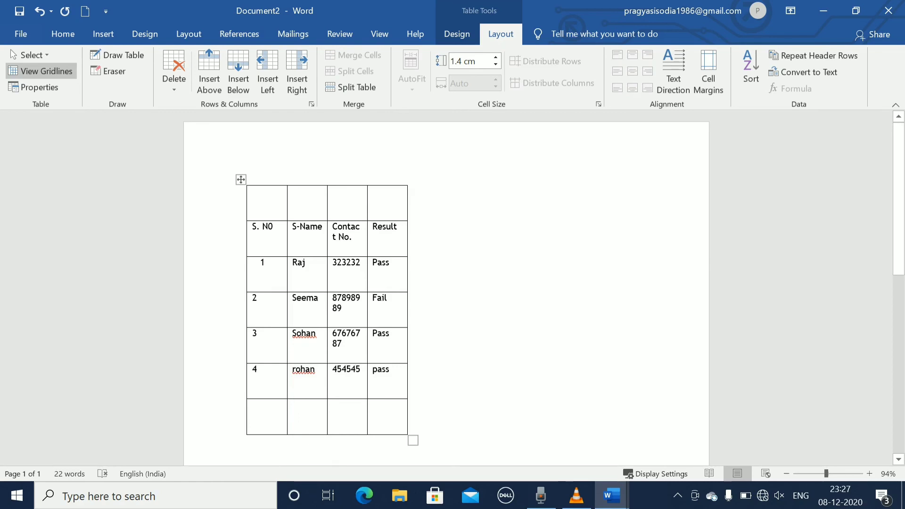
left_click(374, 190)
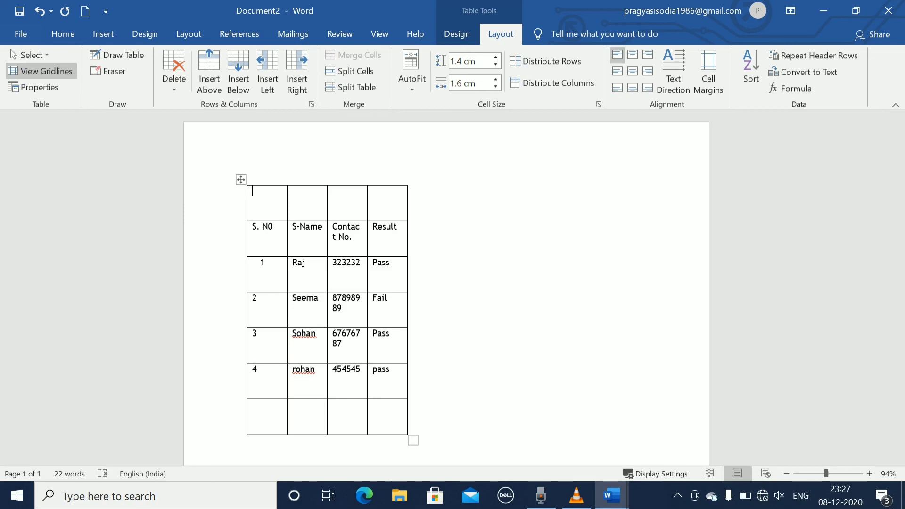
type("Result of Student")
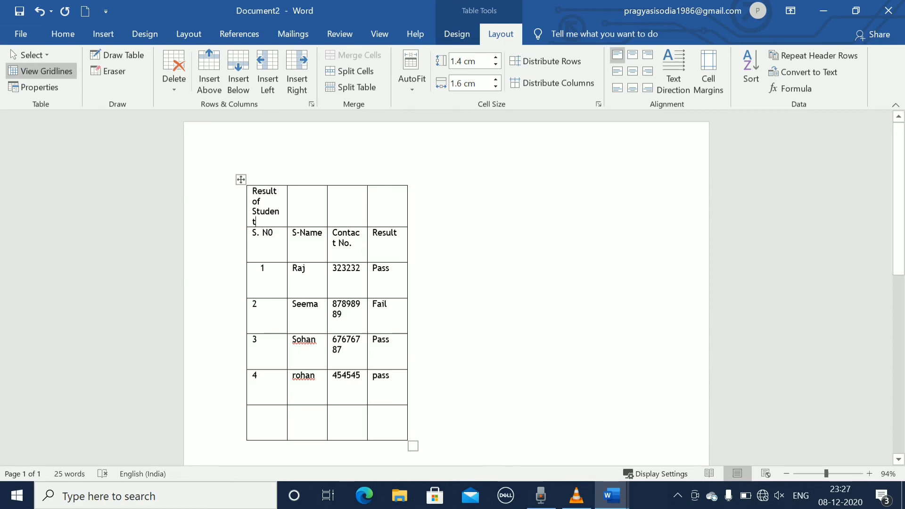
Erase all the text from the first cell of the top row.
key("BackSpace")
key("BackSpace")
key("BackSpace")
key("BackSpace")
key("BackSpace")
key("BackSpace")
key("BackSpace")
key("BackSpace")
key("BackSpace")
key("BackSpace")
key("BackSpace")
key("BackSpace")
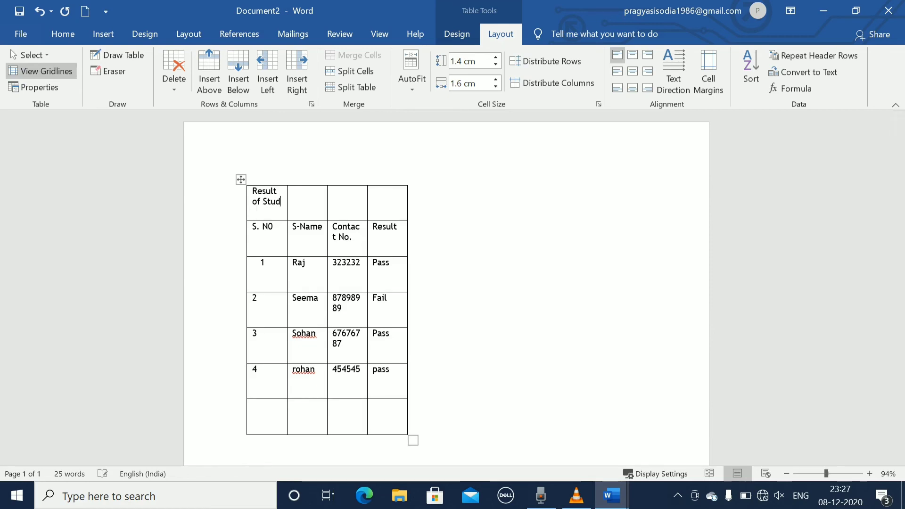
key("BackSpace")
key("BackSpace")
key("BackSpace")
key("BackSpace")
key("BackSpace")
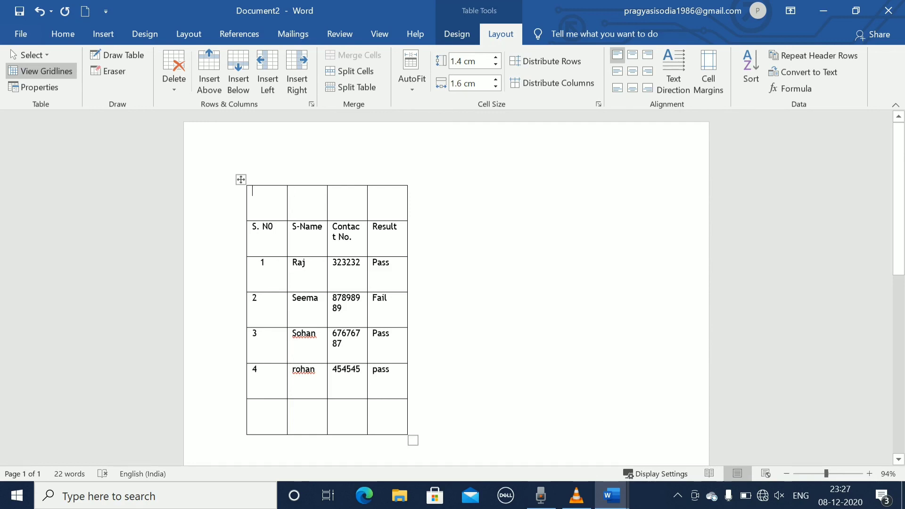
Merge the four cells of the empty top row into one cell.
key("shift+Right")
key("shift+Right")
key("shift+Right")
key("shift+Right")
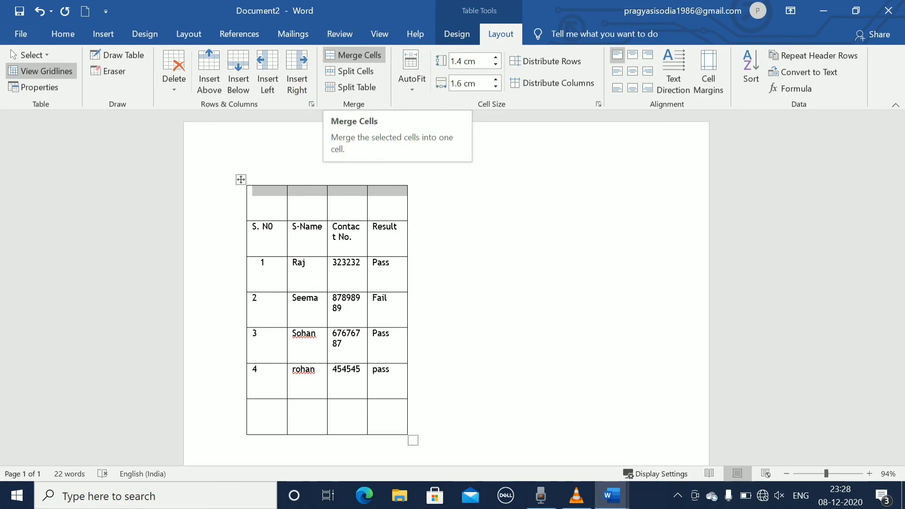
left_click(355, 56)
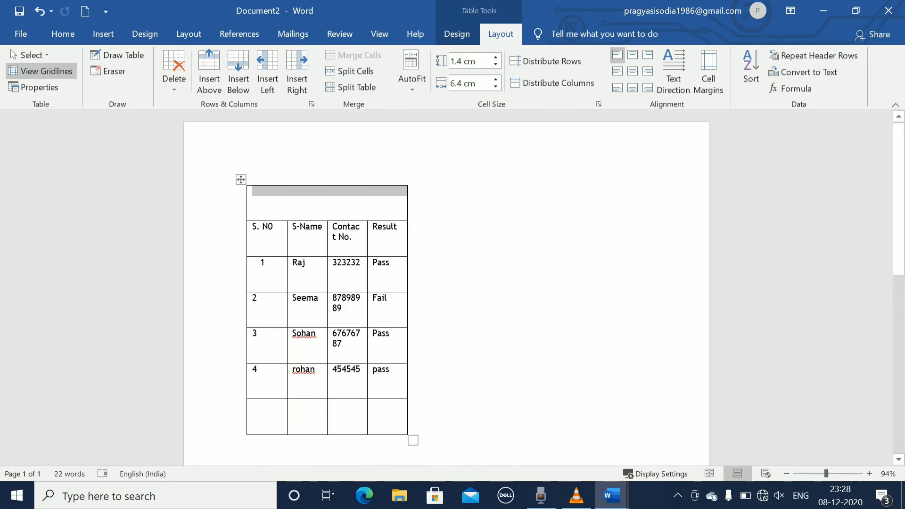
Enter the title "Student Result" in the merged top cell and centre it horizontally.
left_click(252, 191)
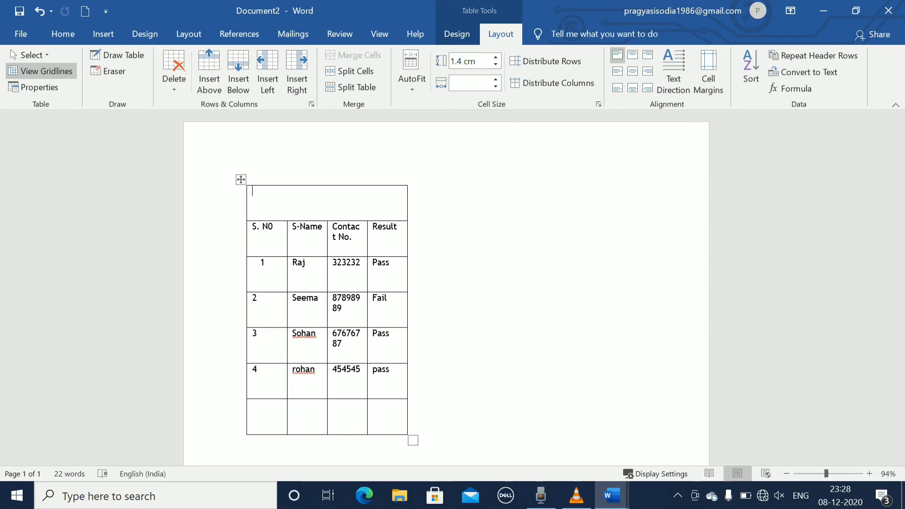
type("Student Result")
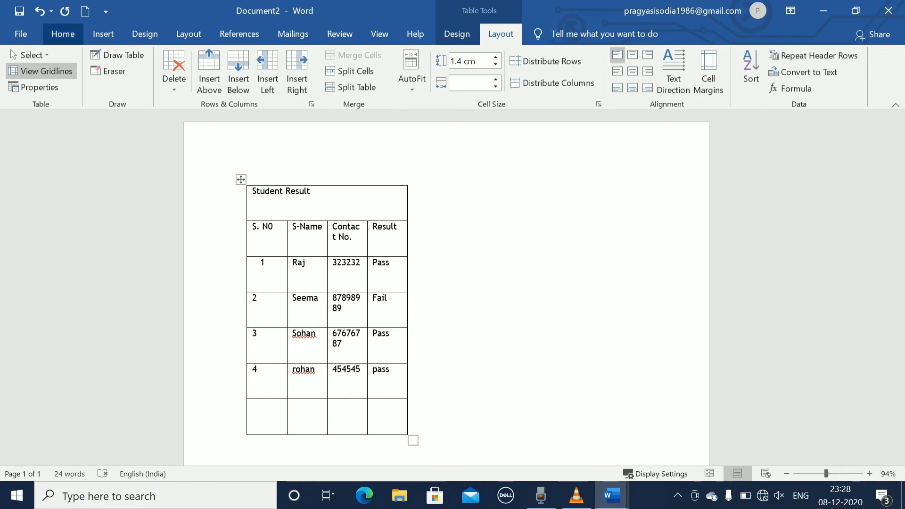
left_click(63, 34)
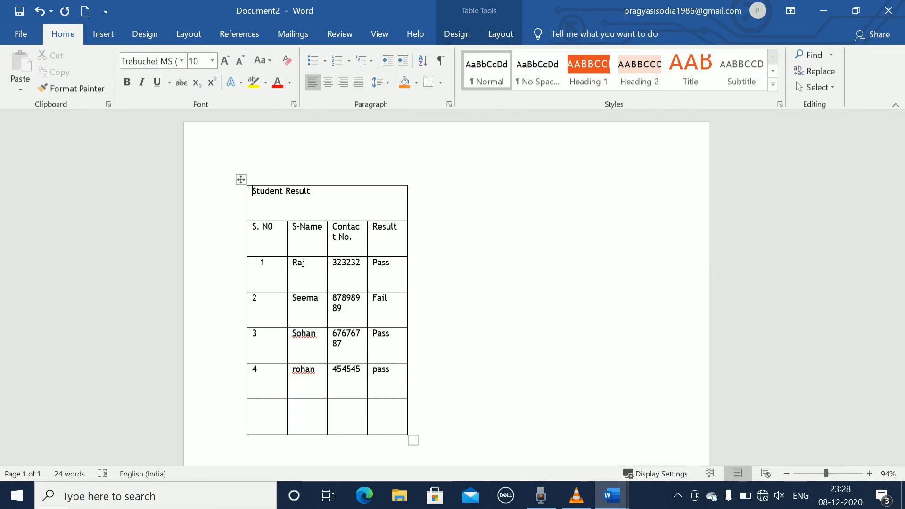
left_click_drag(416, 253, 387, 132)
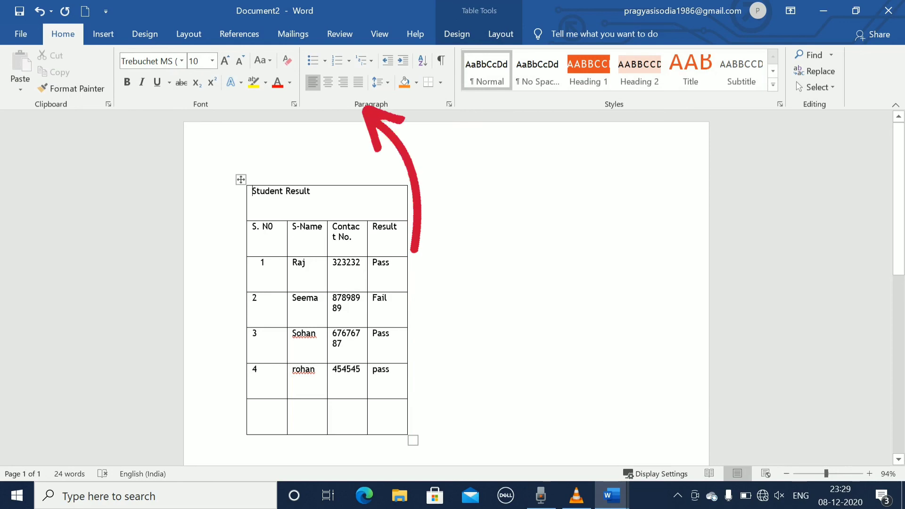
key("ctrl+e")
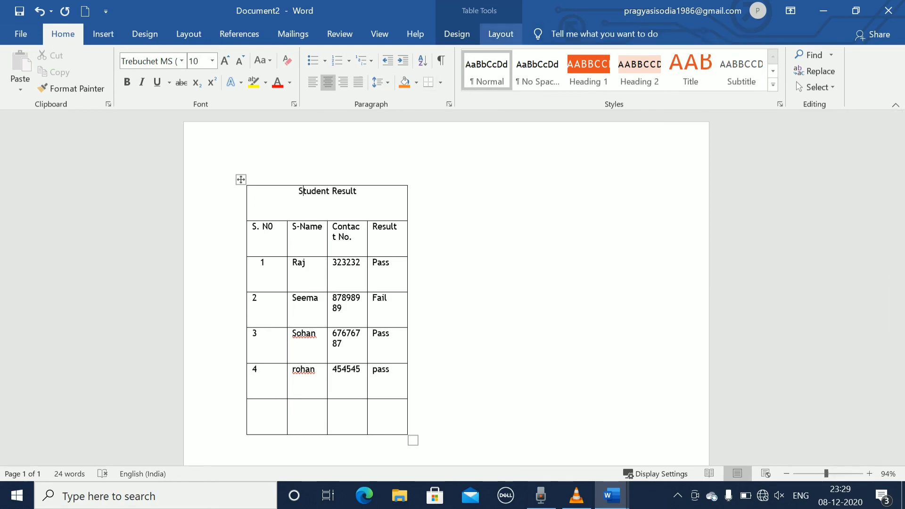
Merge the second to fourth cells of the empty last row into one cell.
left_click(500, 33)
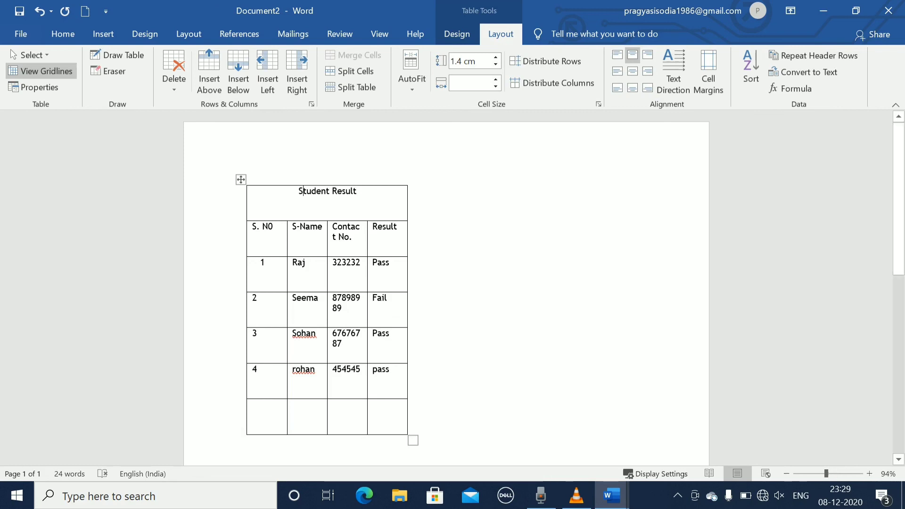
left_click(294, 404)
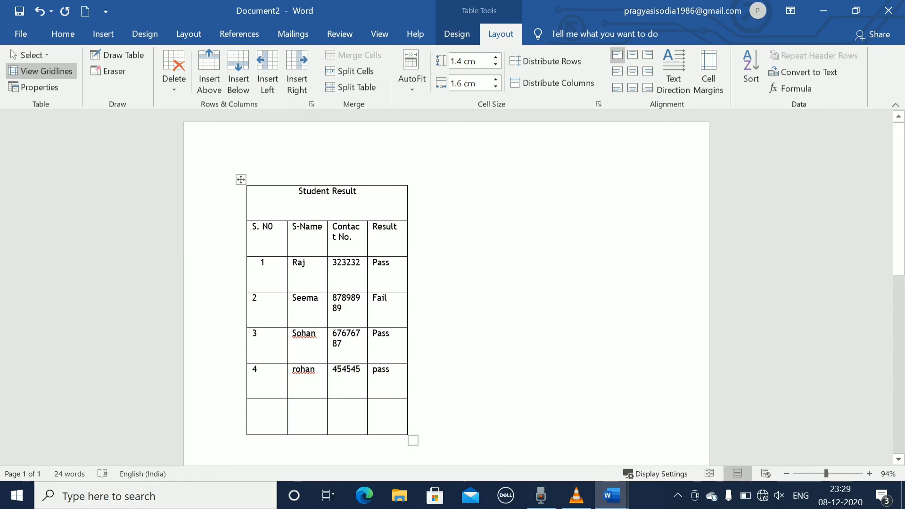
key("shift+Right")
key("shift+Right")
key("shift+Right")
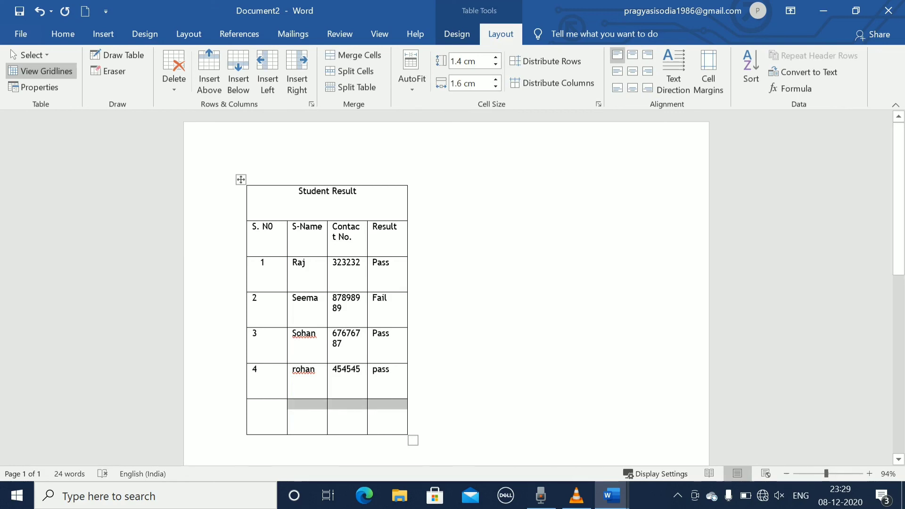
left_click(355, 55)
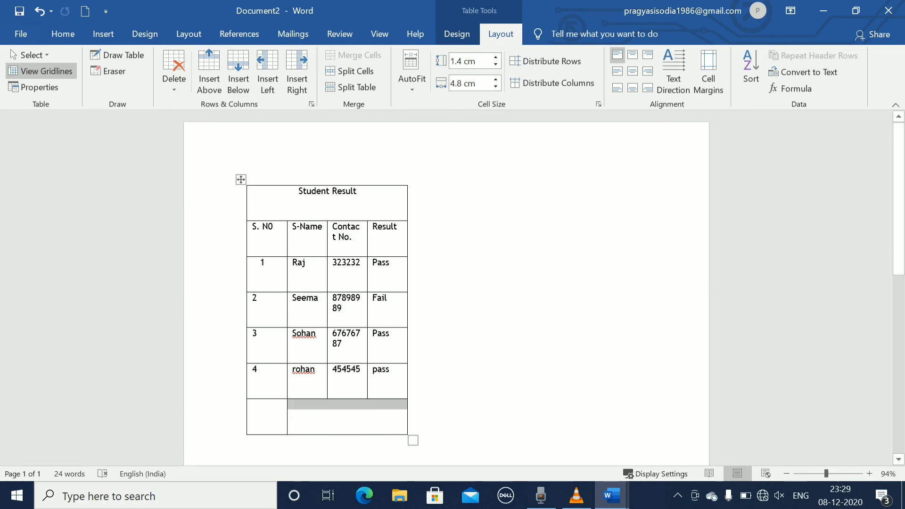
Enter "Note: Result is declared" in the merged cell of the last row.
left_click(293, 405)
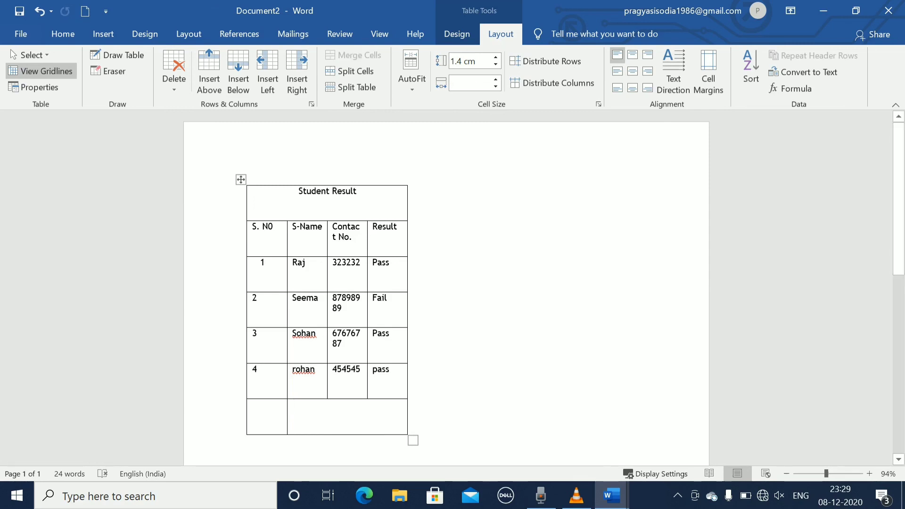
type("N")
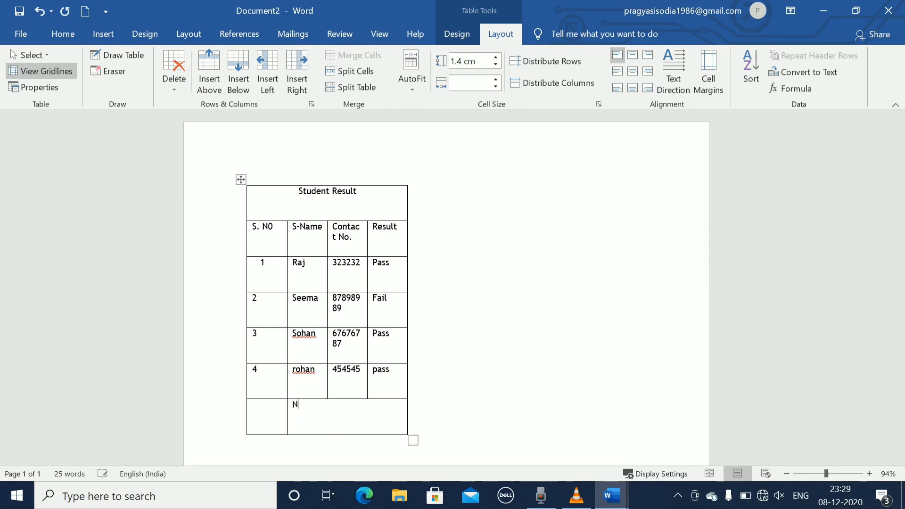
type("ote: Result is  ")
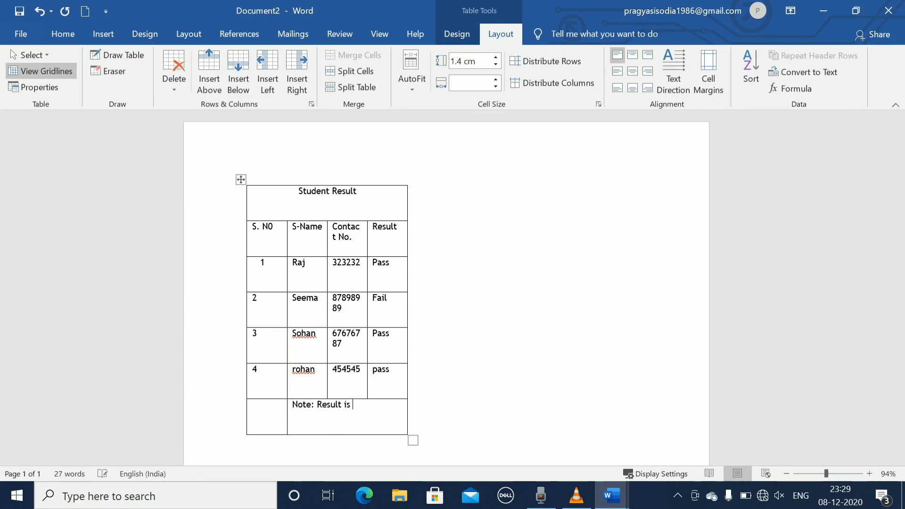
type("decla")
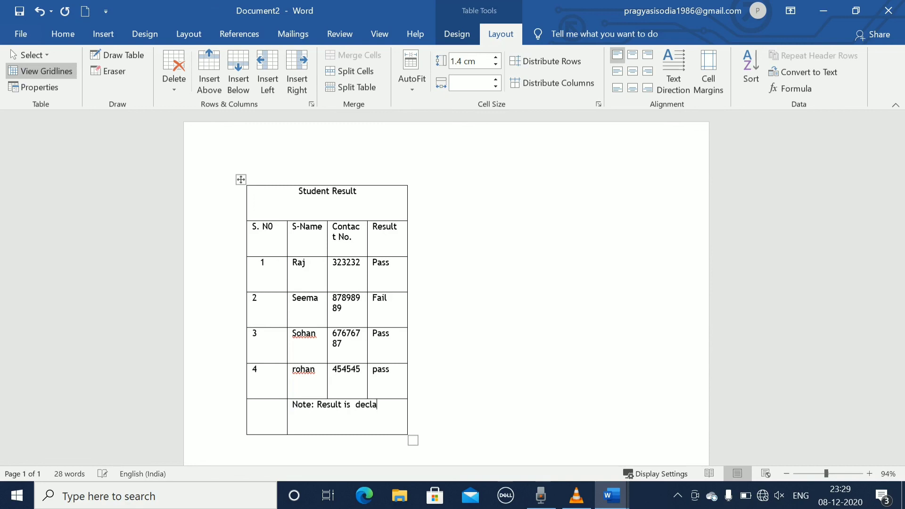
type("red")
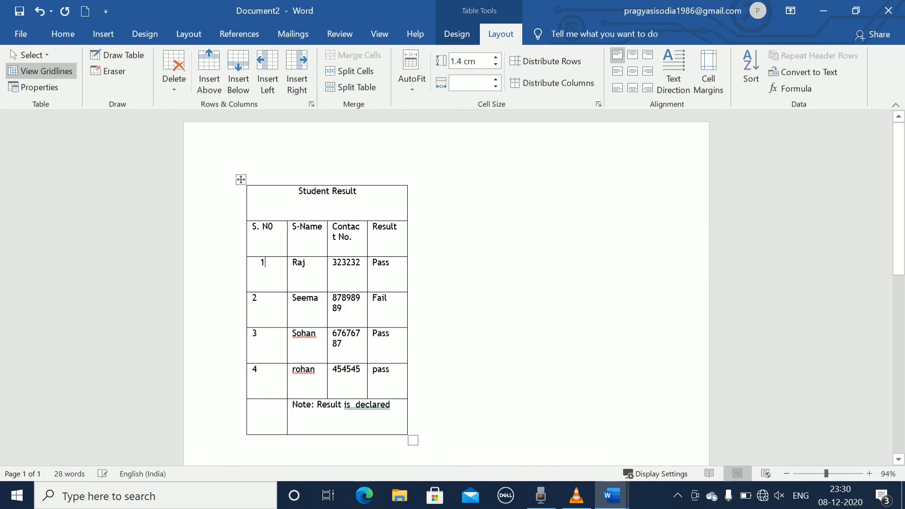
Try merging all cells of the rows numbered 1 and 2 into a single cell, and undo the merge.
left_click_drag(262, 263, 257, 299)
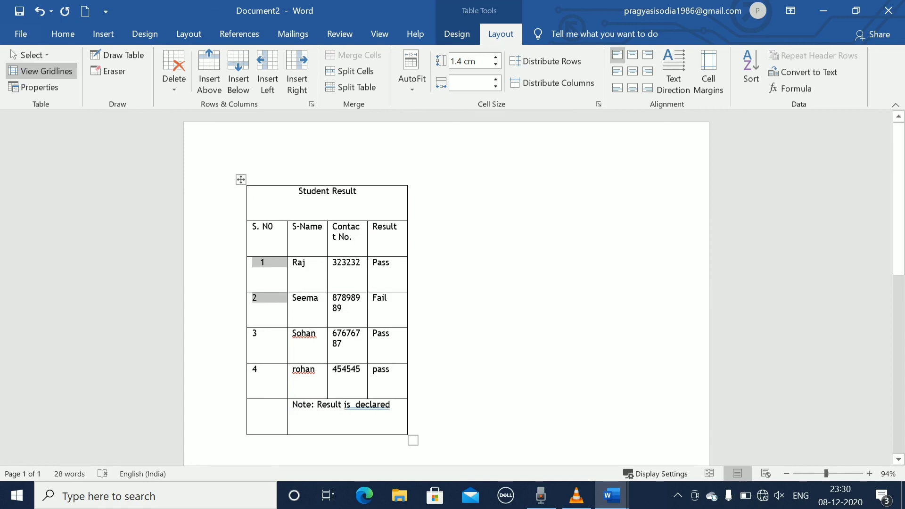
key("shift+Right")
key("shift+Right")
key("shift+Right")
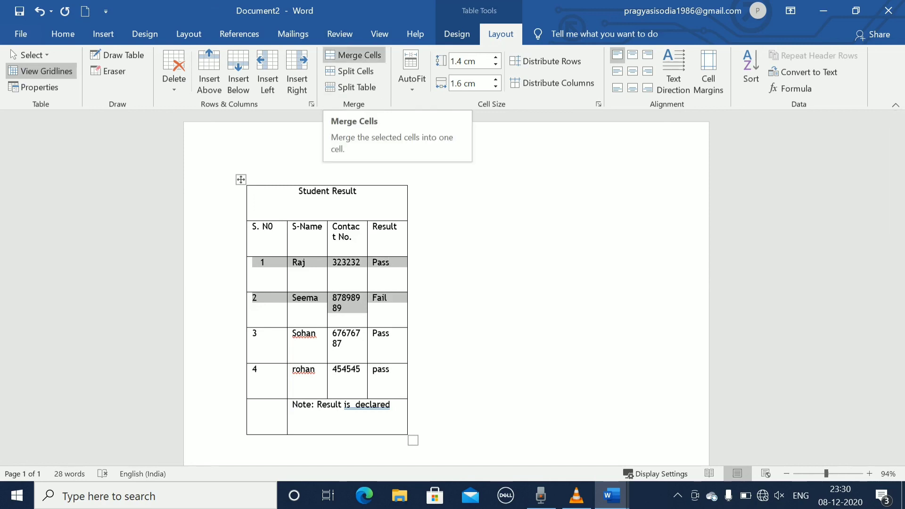
left_click(355, 56)
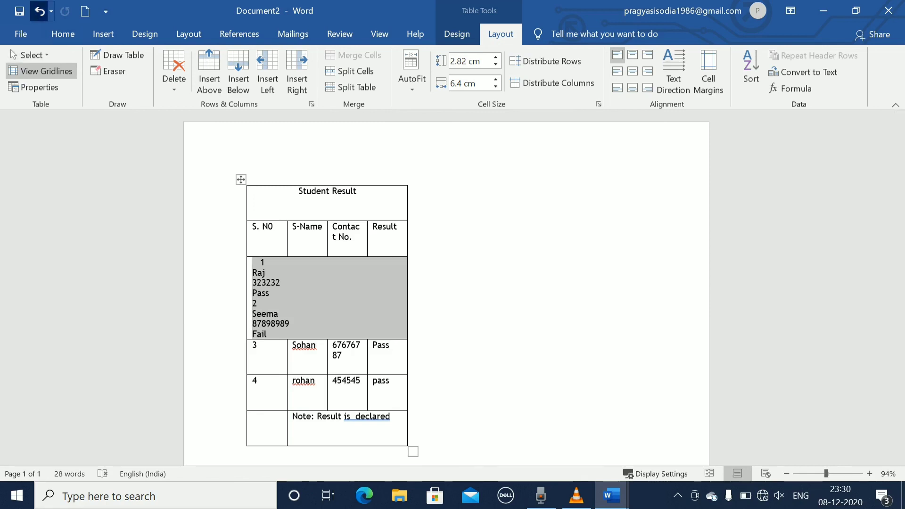
left_click(40, 11)
right_click(372, 268)
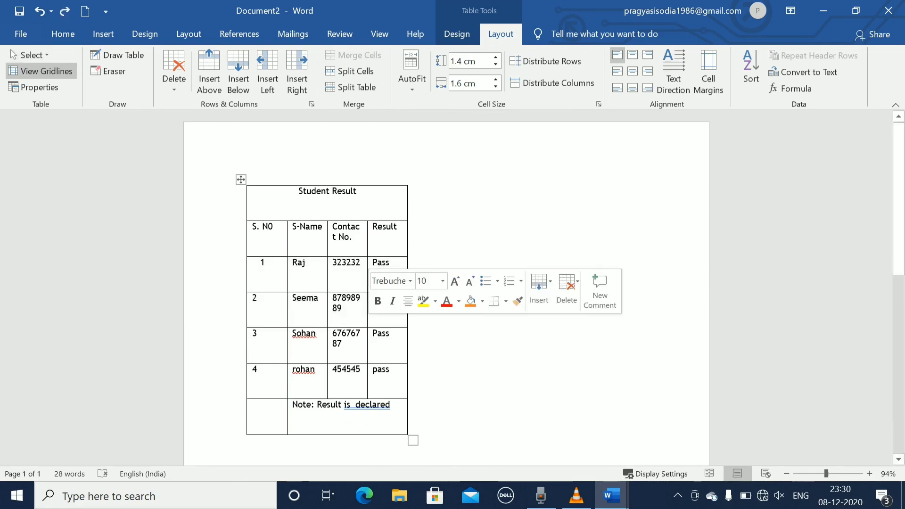